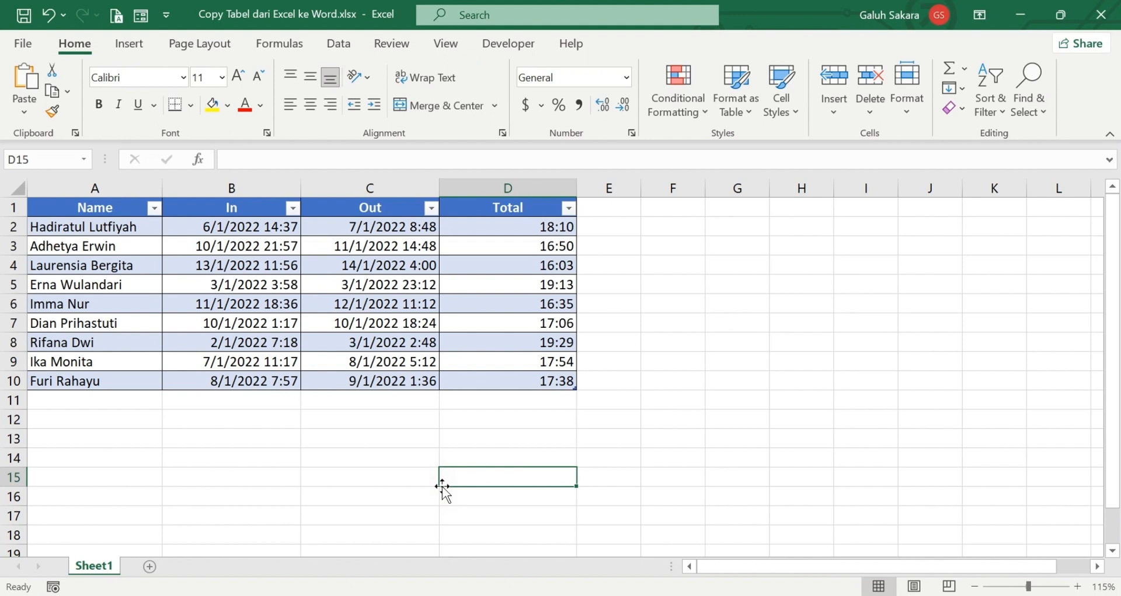
Step: Copy the whole table including its header row, range A1:D10
left_click(582, 403)
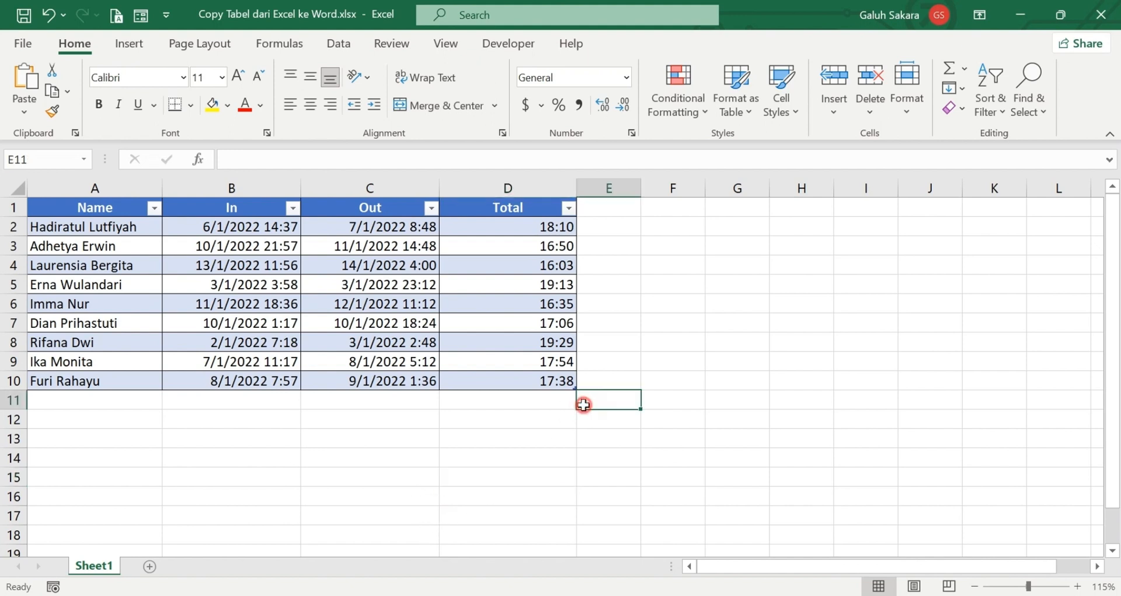
left_click(434, 442)
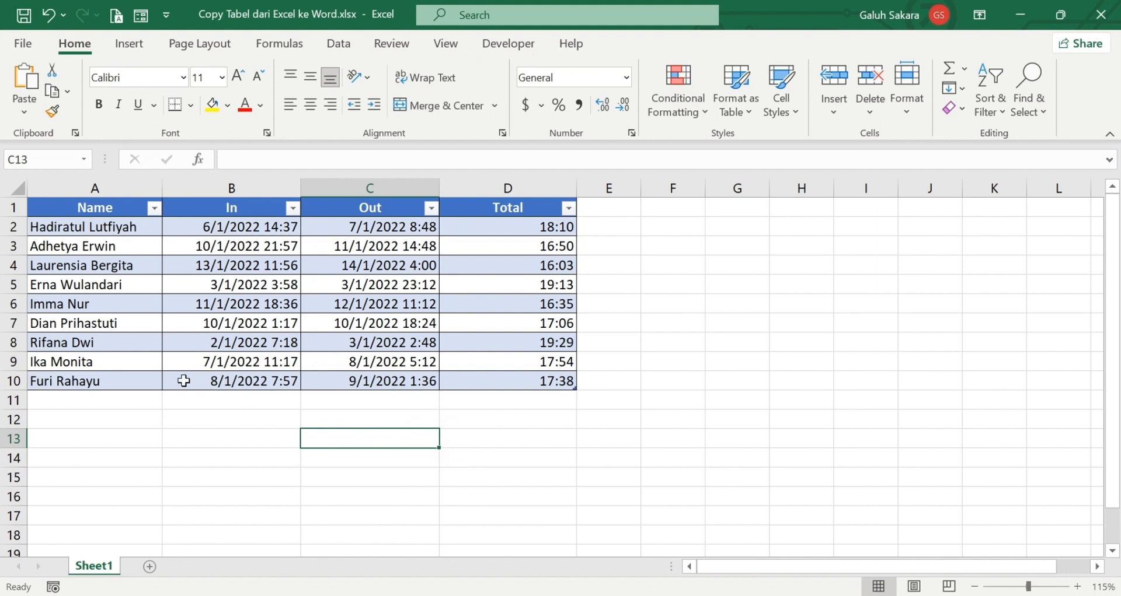
left_click_drag(99, 209, 522, 382)
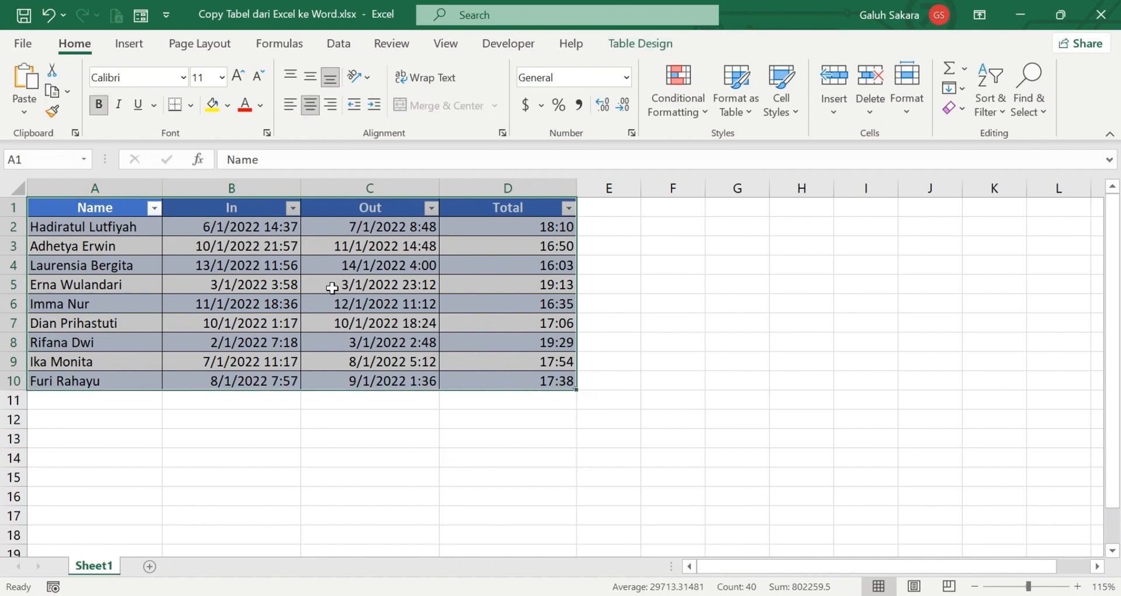
right_click(352, 251)
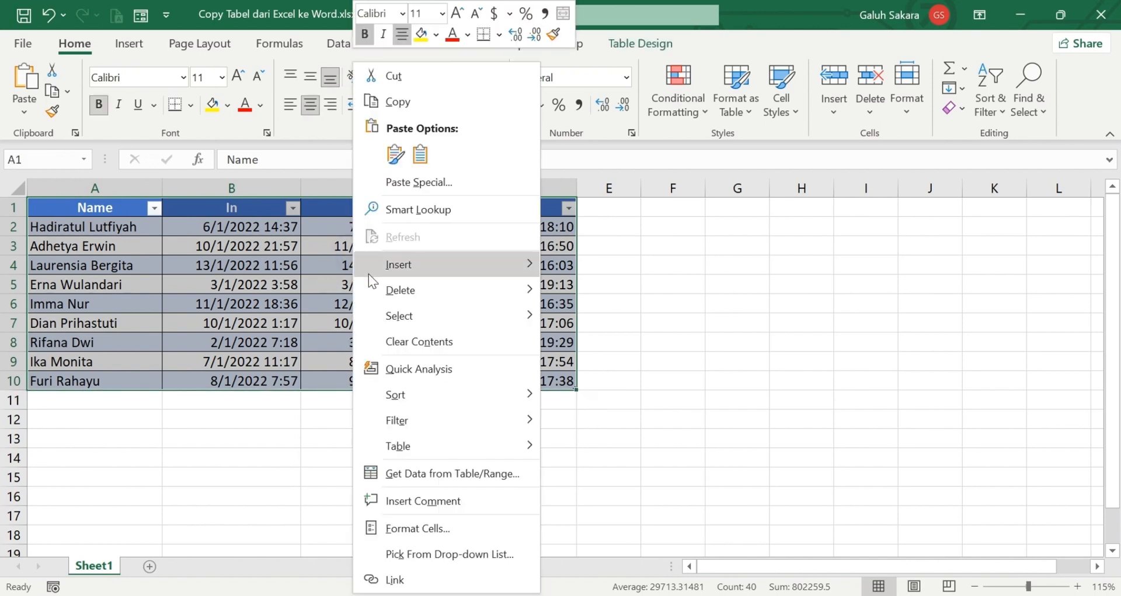
left_click(381, 98)
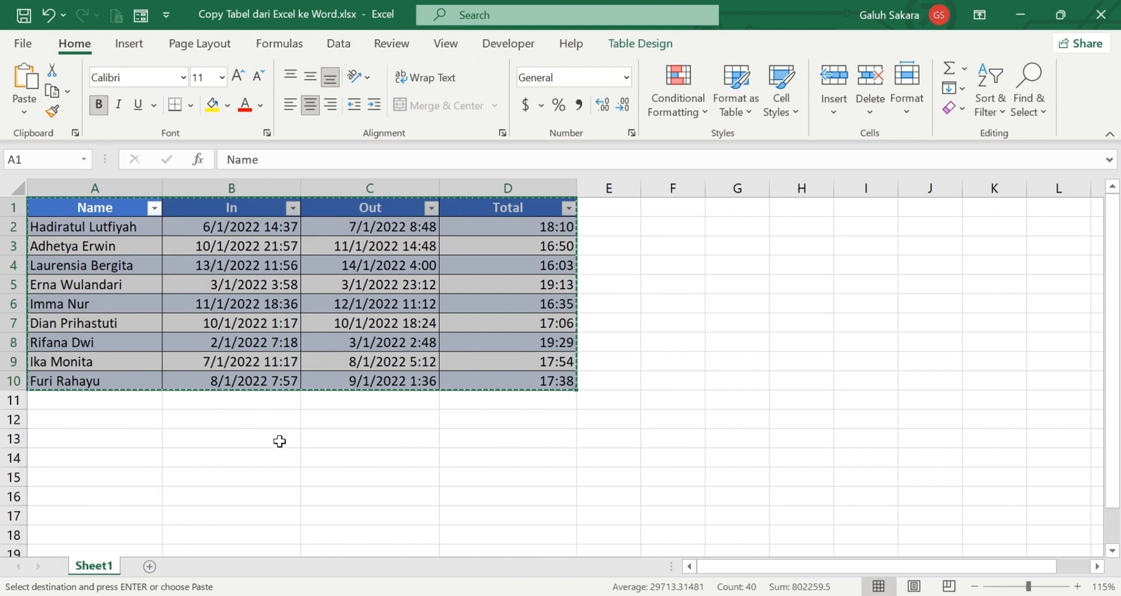
Step: Switch to the blank Word document and paste the copied table with its source formatting kept
key("alt+Tab")
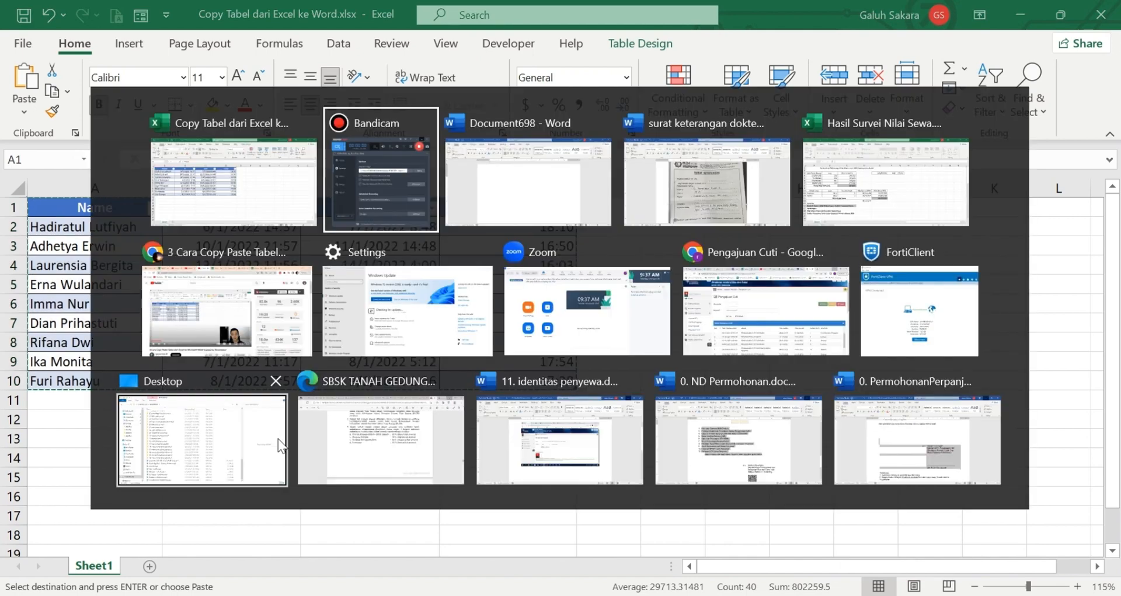
key("alt+Tab")
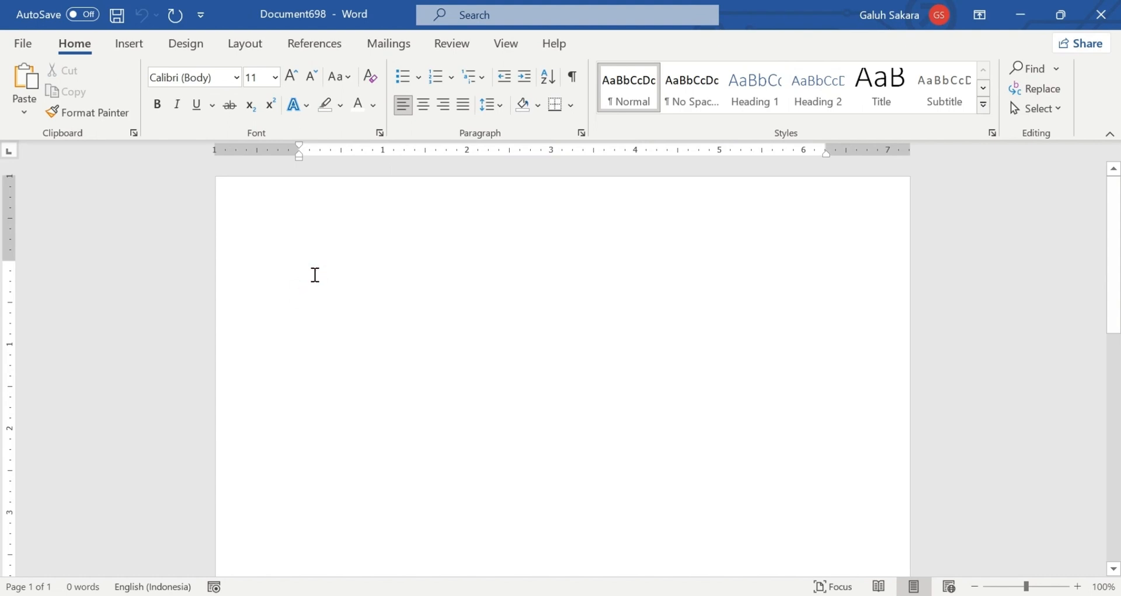
right_click(314, 273)
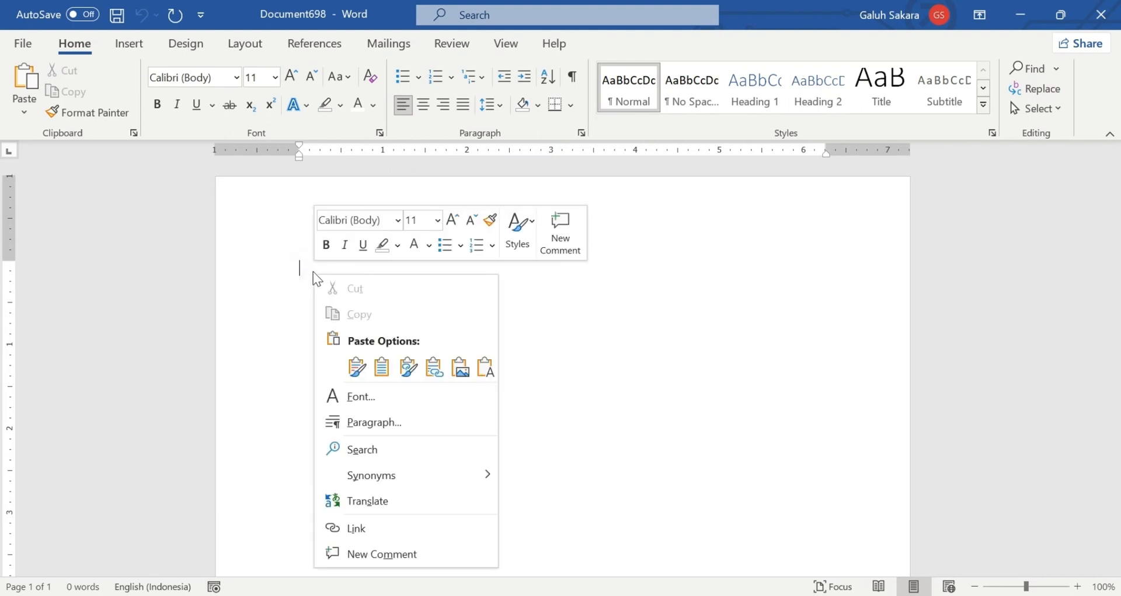
left_click(357, 368)
left_click(357, 367)
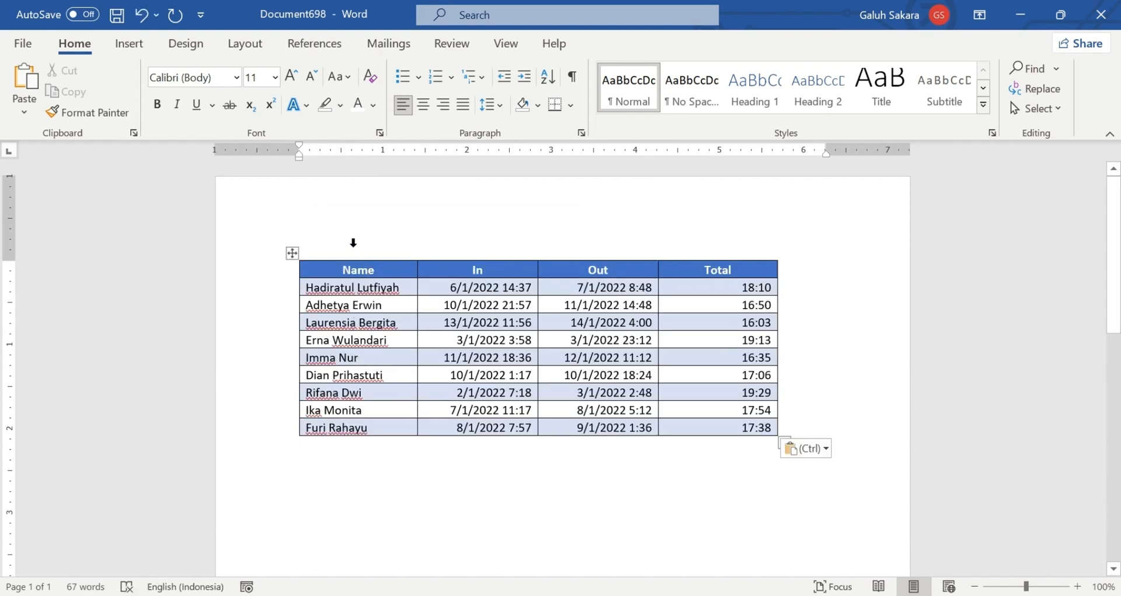
Step: Undo the table paste and paste the copied table again at the same place
key("ctrl+z")
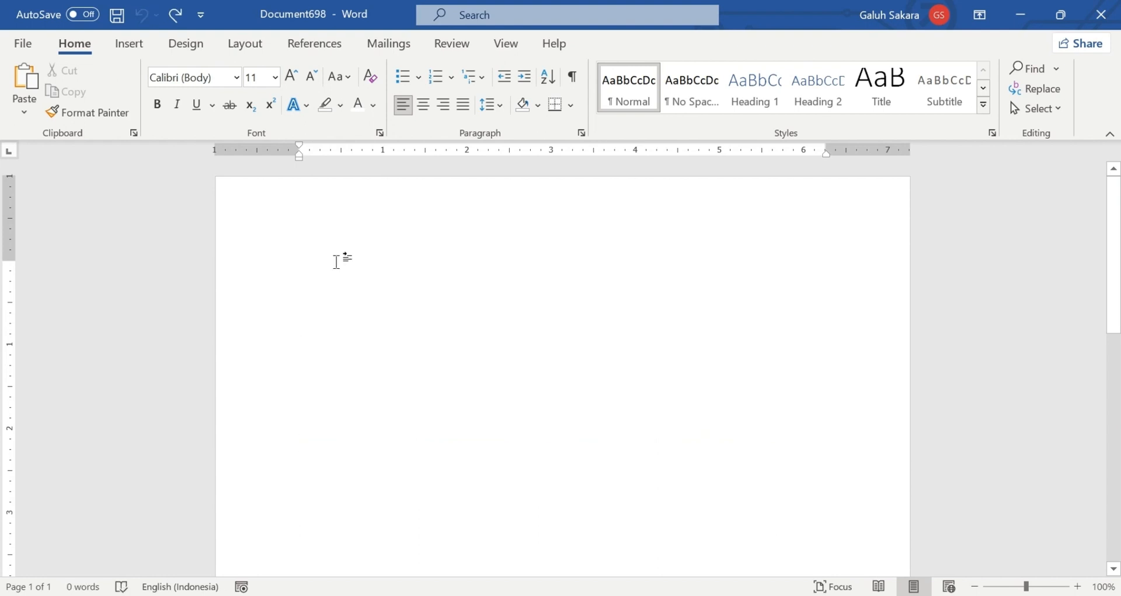
key("ctrl+v")
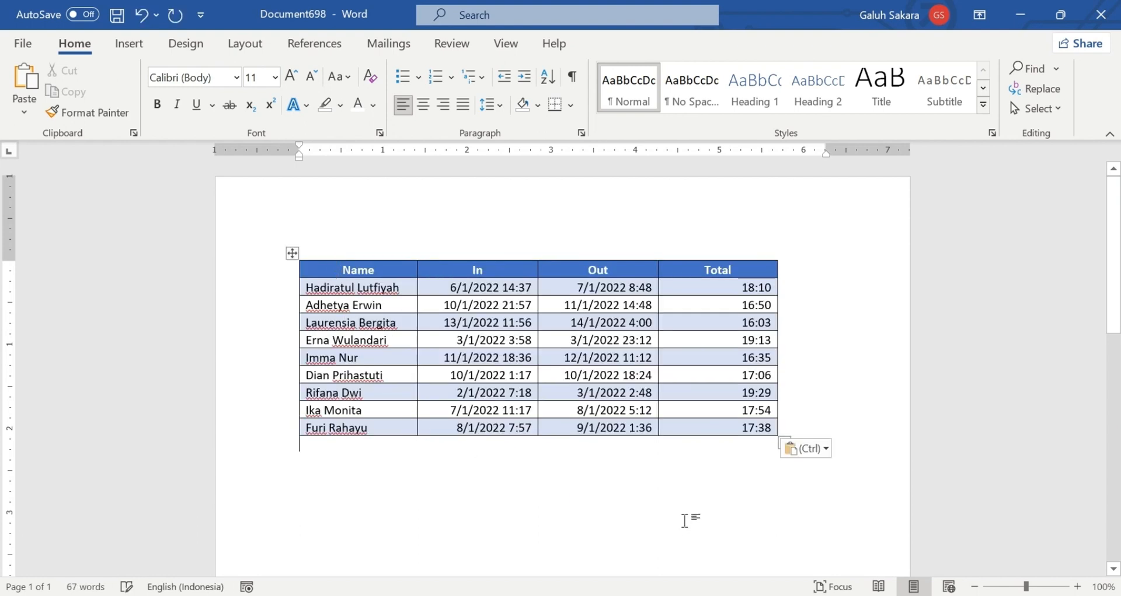
left_click(686, 518)
Step: Try moving the pasted table lower on the page, and undo the move
left_click_drag(292, 252, 300, 332)
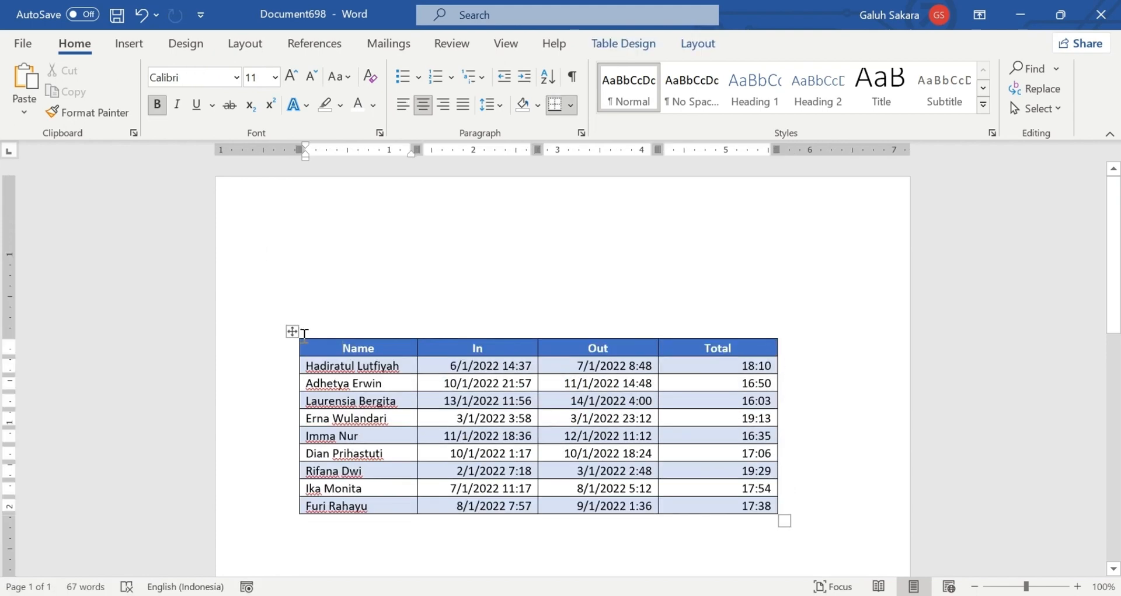
key("ctrl+z")
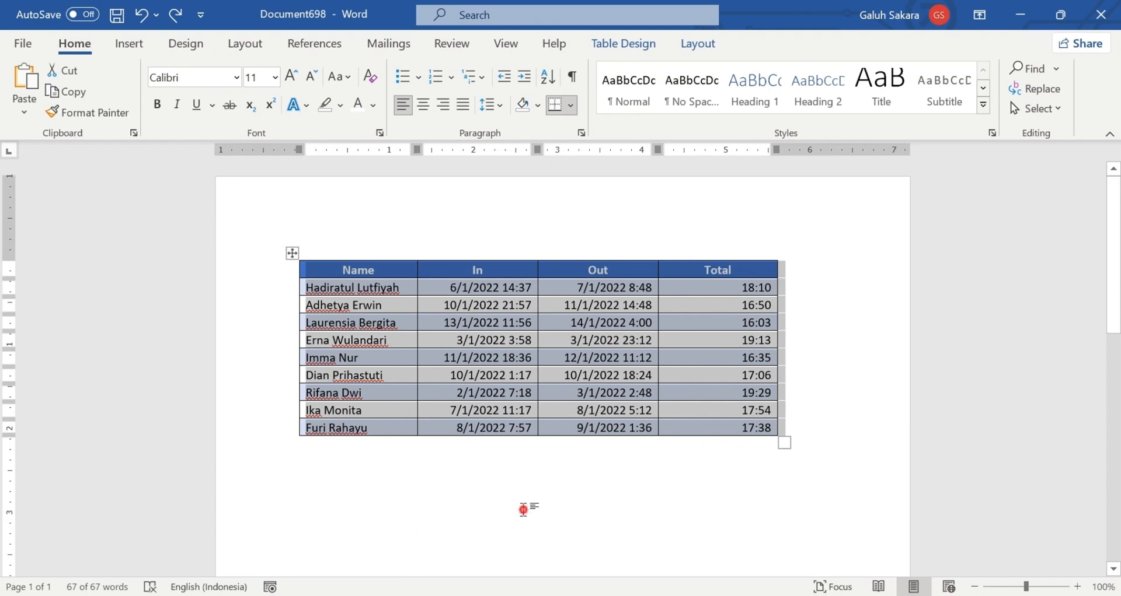
left_click(523, 504)
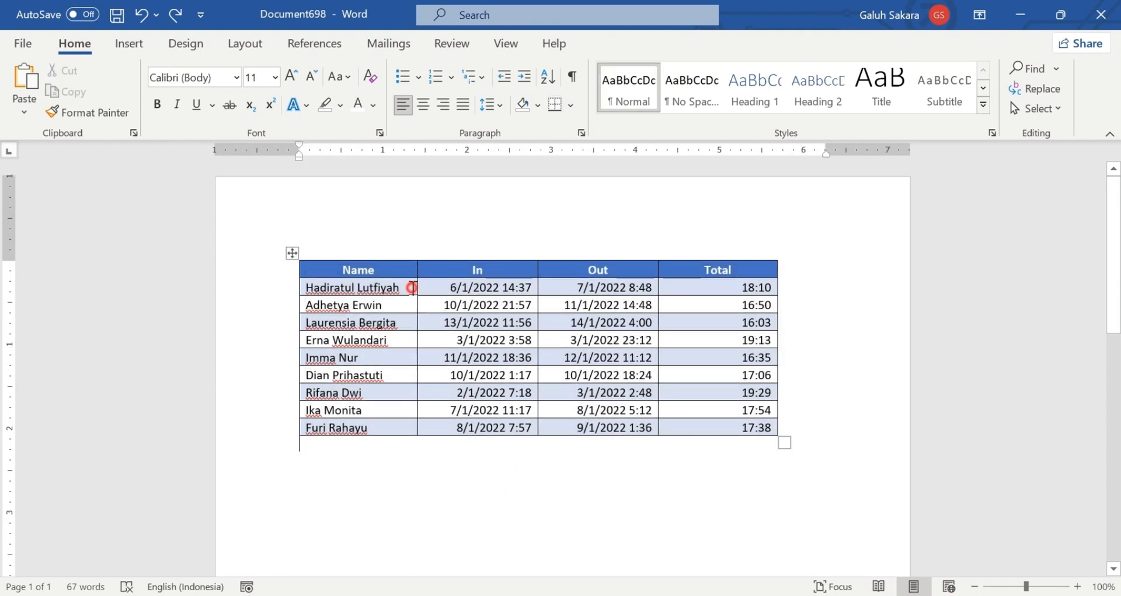
Step: Change the Total value in the first data row of the pasted table to 18:15
left_click(413, 287)
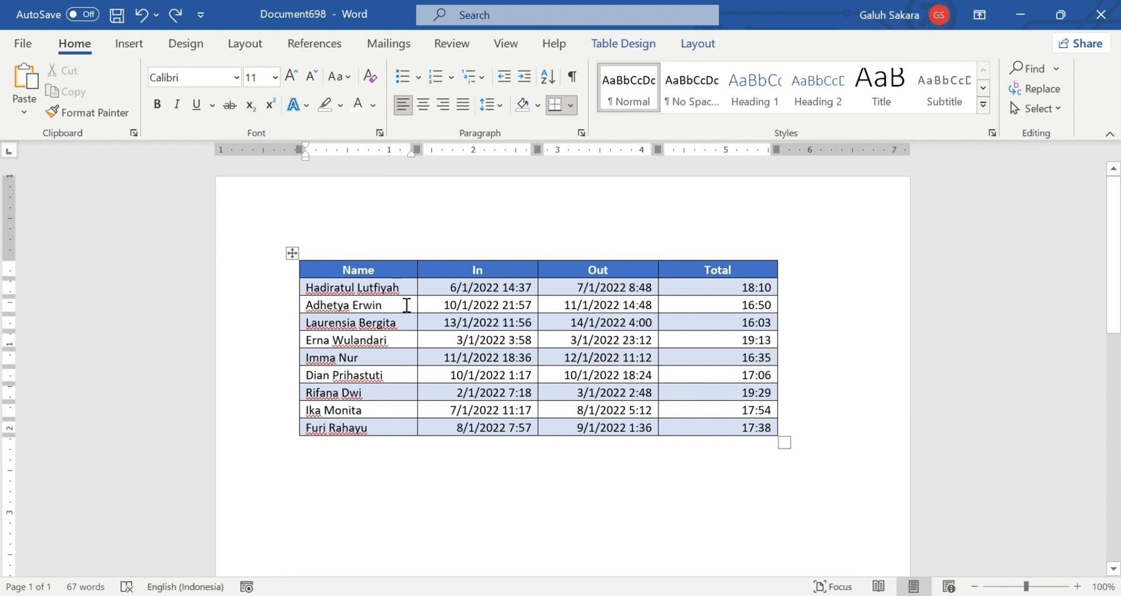
left_click(413, 305)
left_click(771, 289)
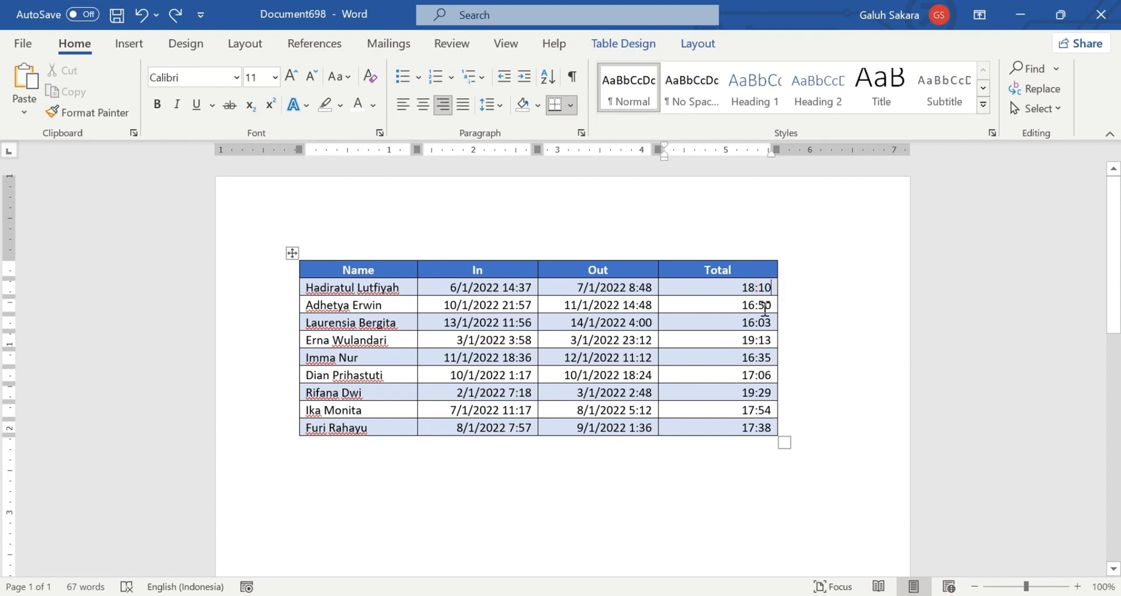
left_click(758, 307)
left_click(772, 289)
key("BackSpace")
type("5")
Step: Insert an empty row below the table's seventh data row and place the cursor in its Name cell
left_click(380, 395)
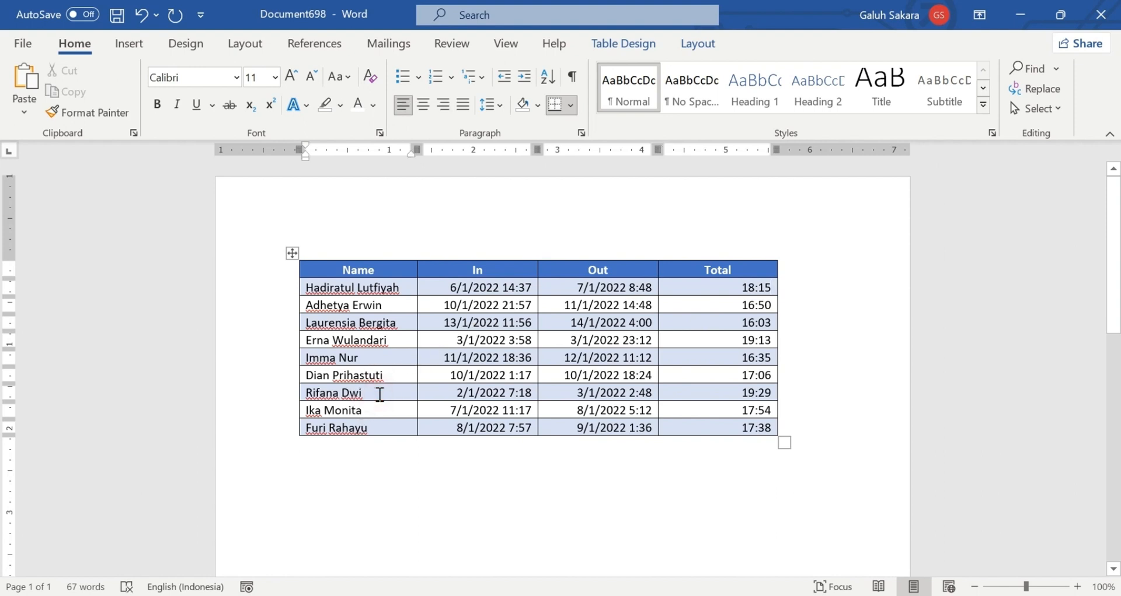
right_click(380, 395)
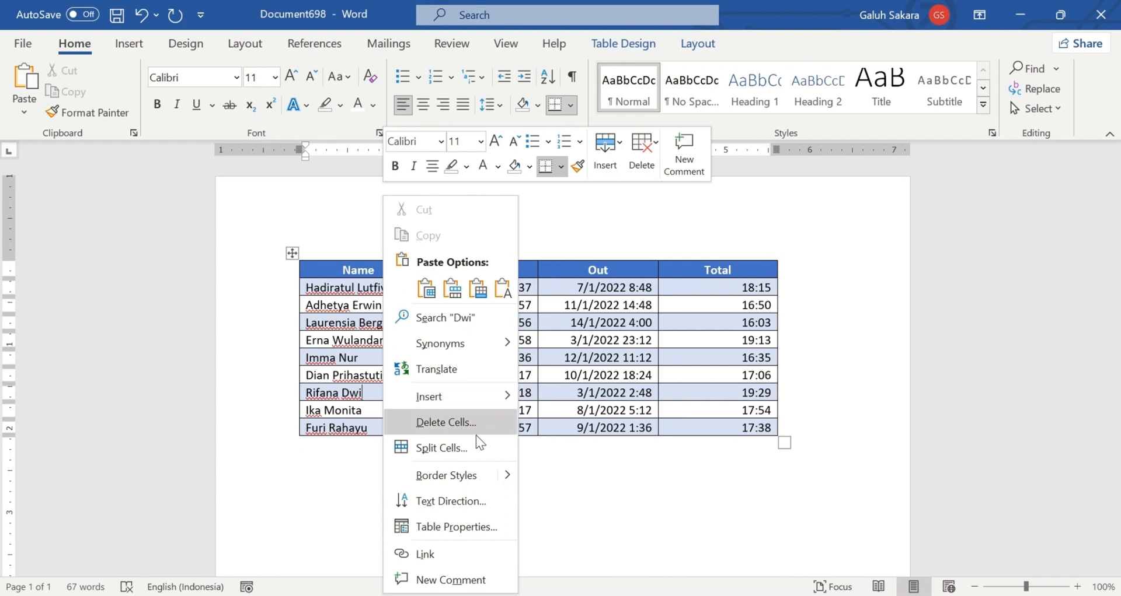
mouse_move(460, 397)
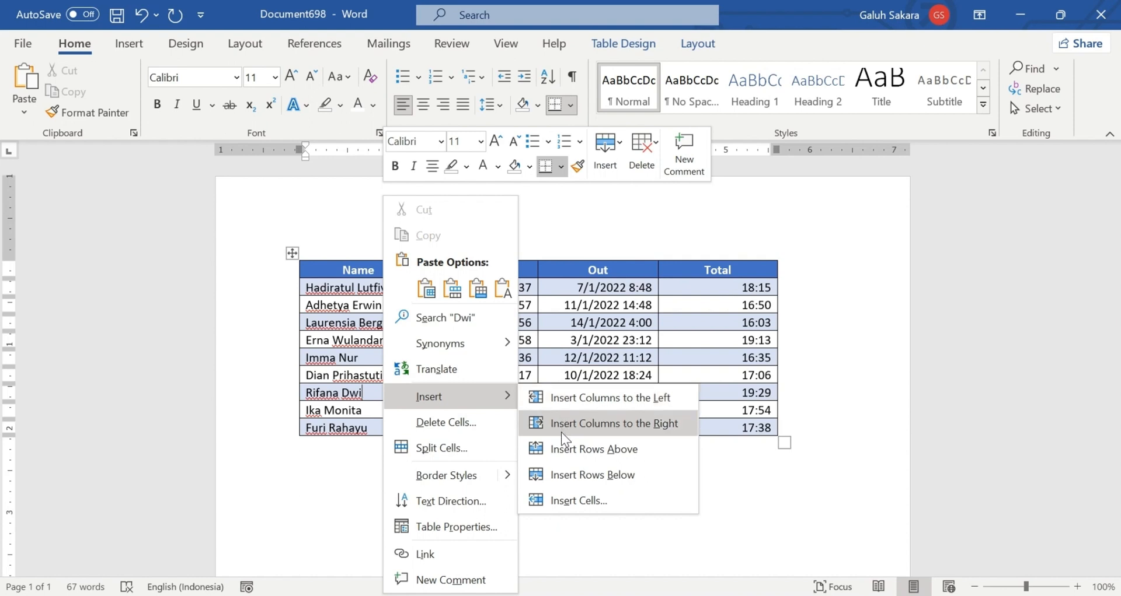
left_click(575, 474)
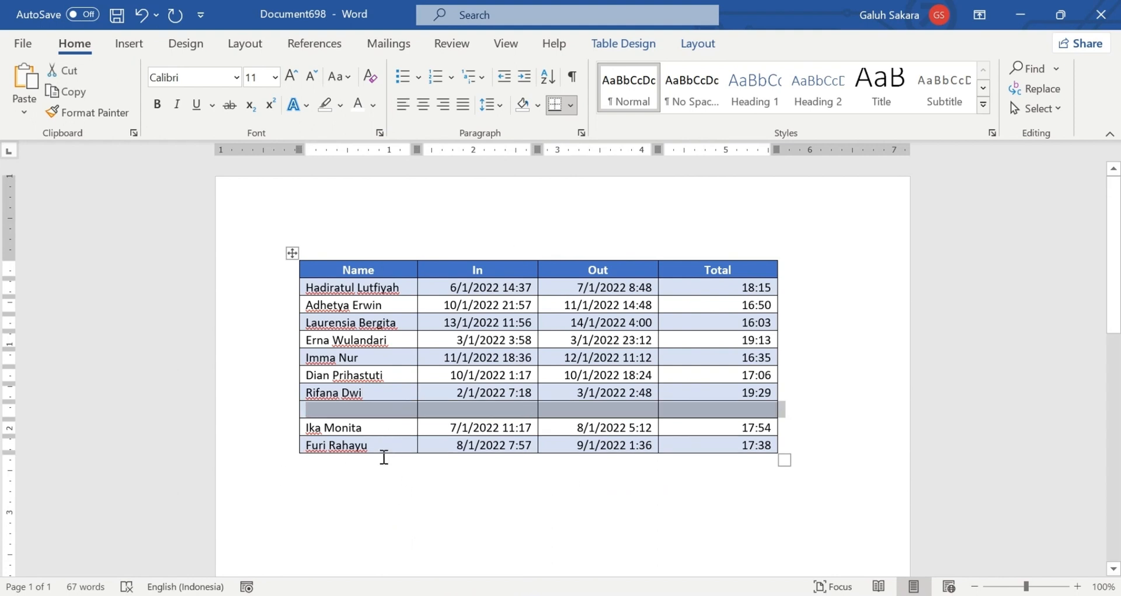
left_click(364, 413)
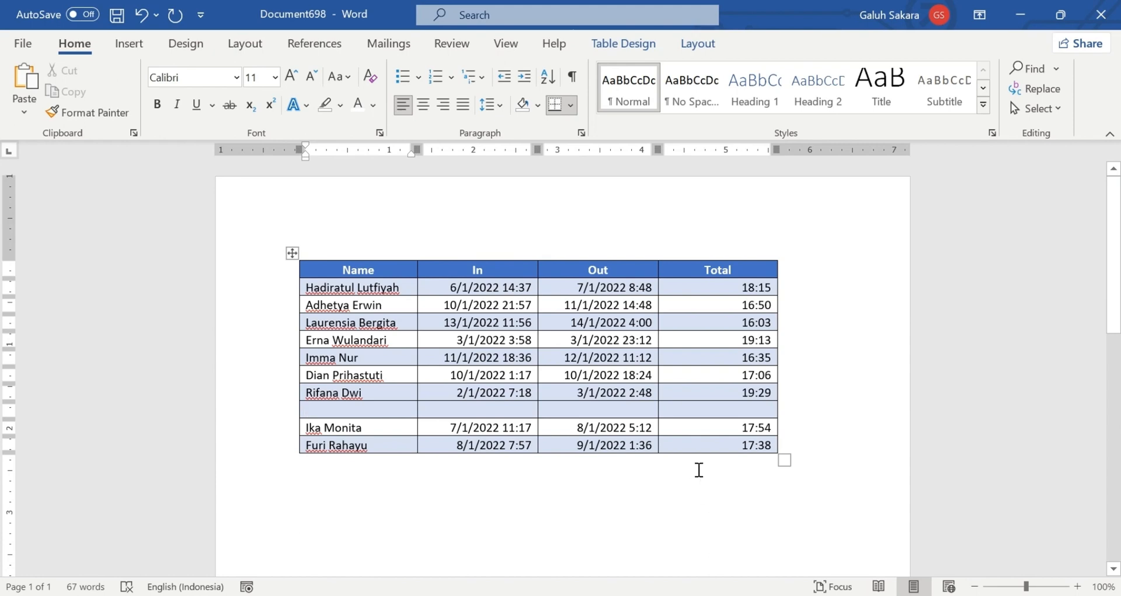
Step: Switch to the Excel workbook and copy only the table's data rows, range A2:D10
key("alt+Tab")
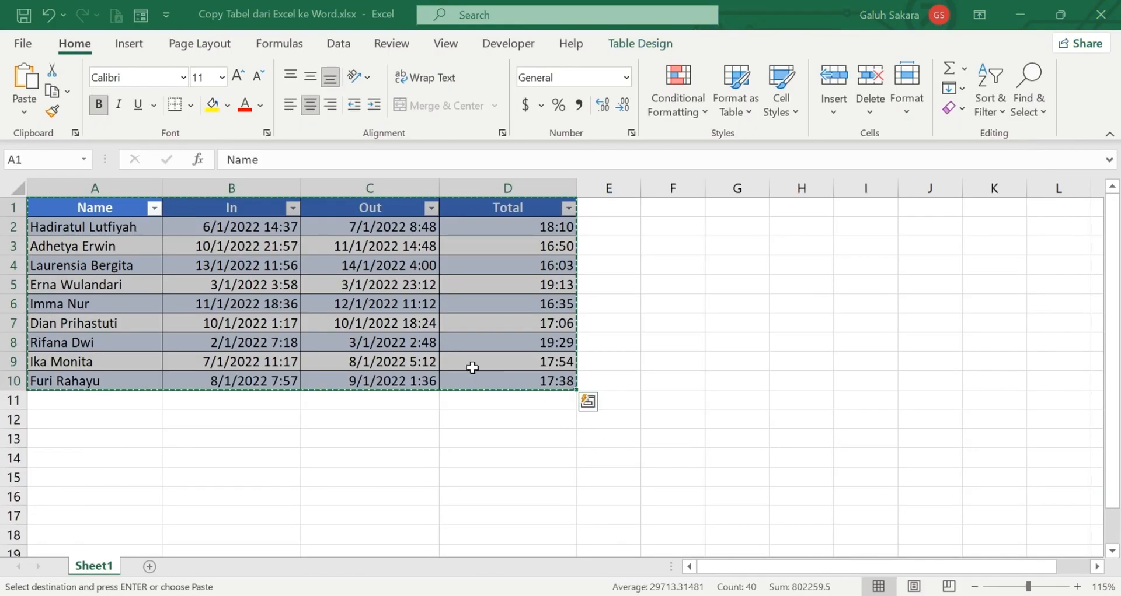
double_click(200, 453)
left_click(197, 424)
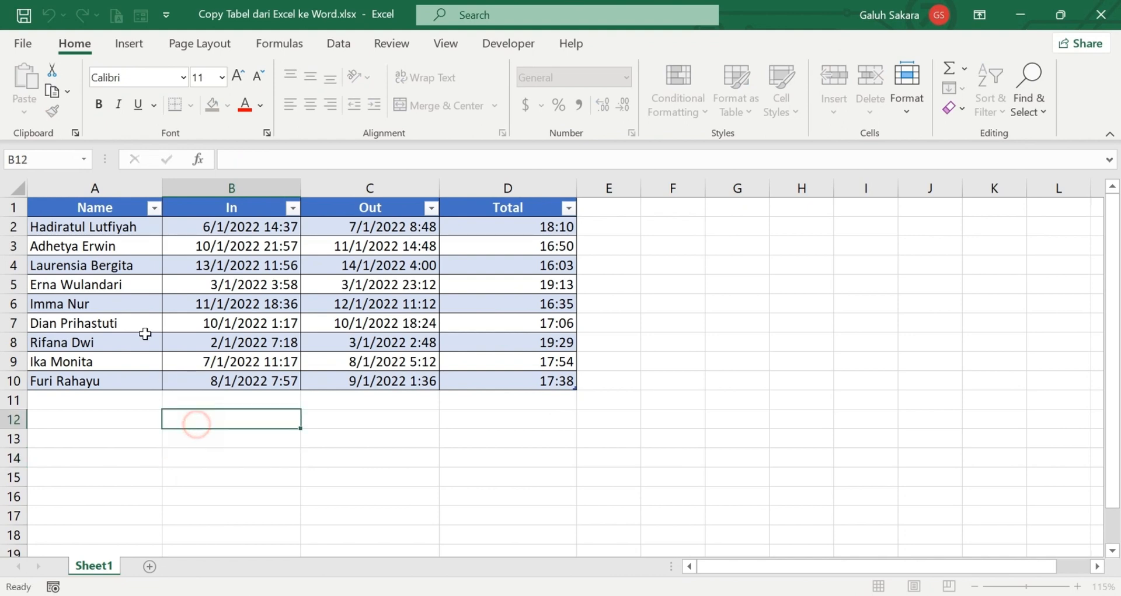
left_click_drag(87, 199, 463, 350)
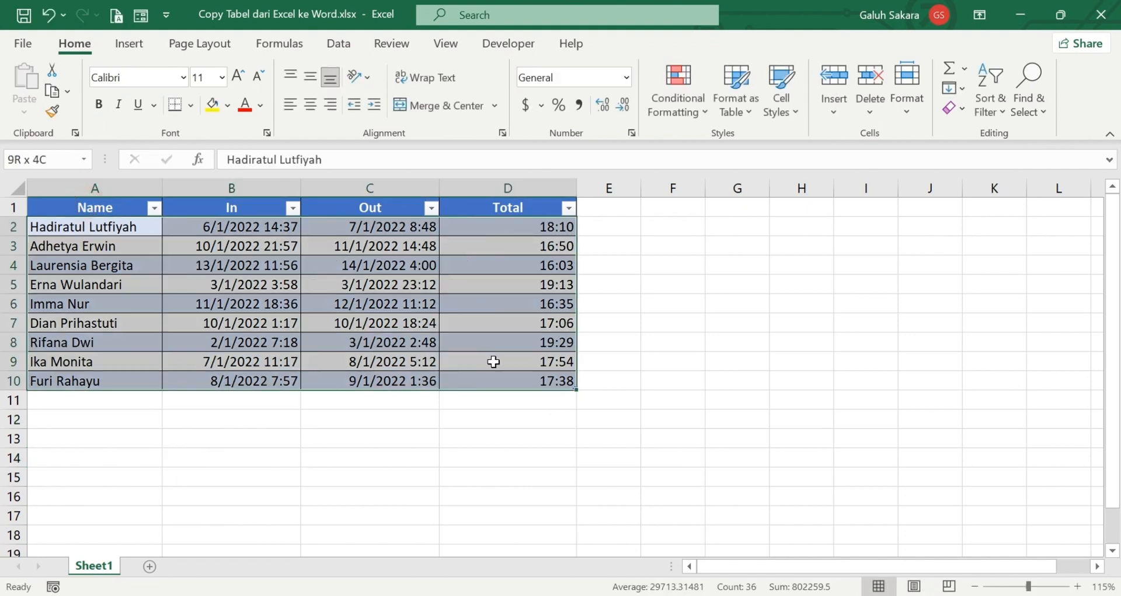
key("ctrl+c")
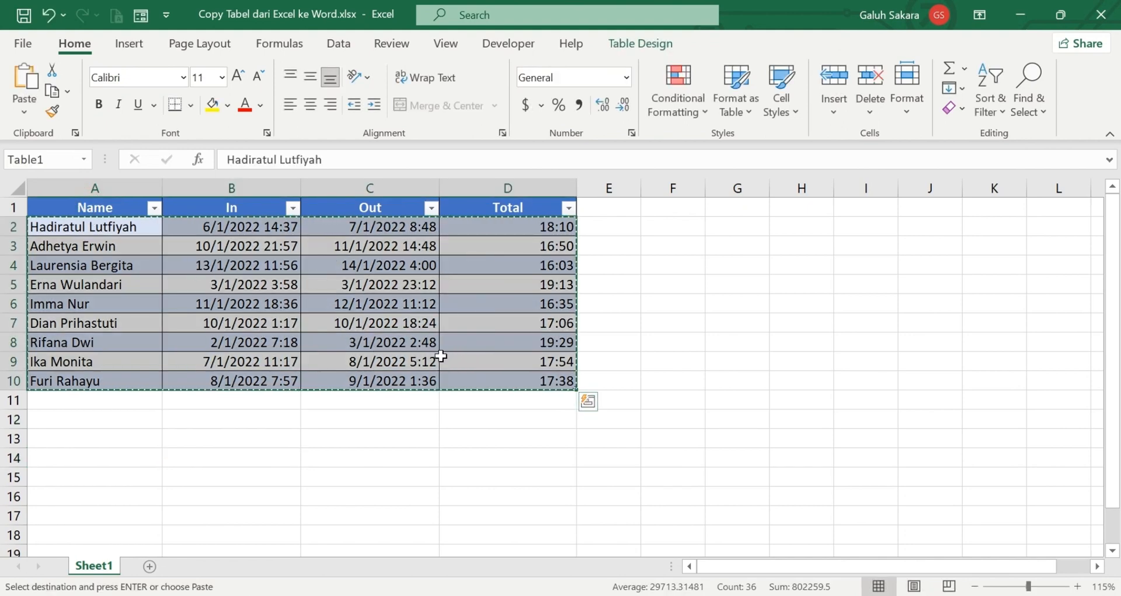
Step: In the Word document, paste the copied rows below the first table as a Microsoft Excel Worksheet Object using Paste Special
key("alt+Tab")
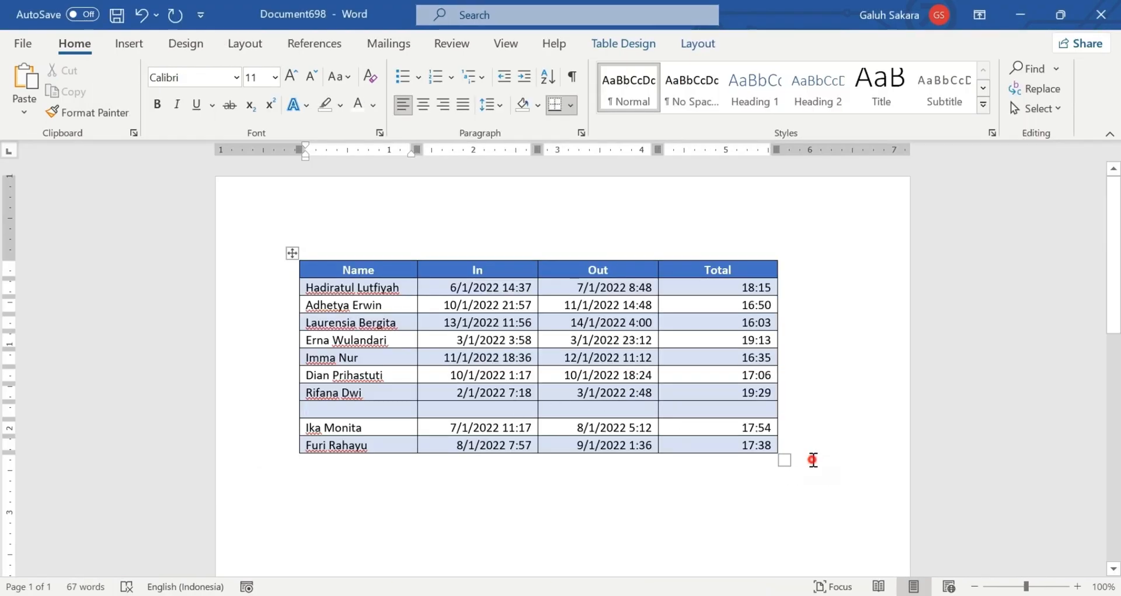
left_click(801, 464)
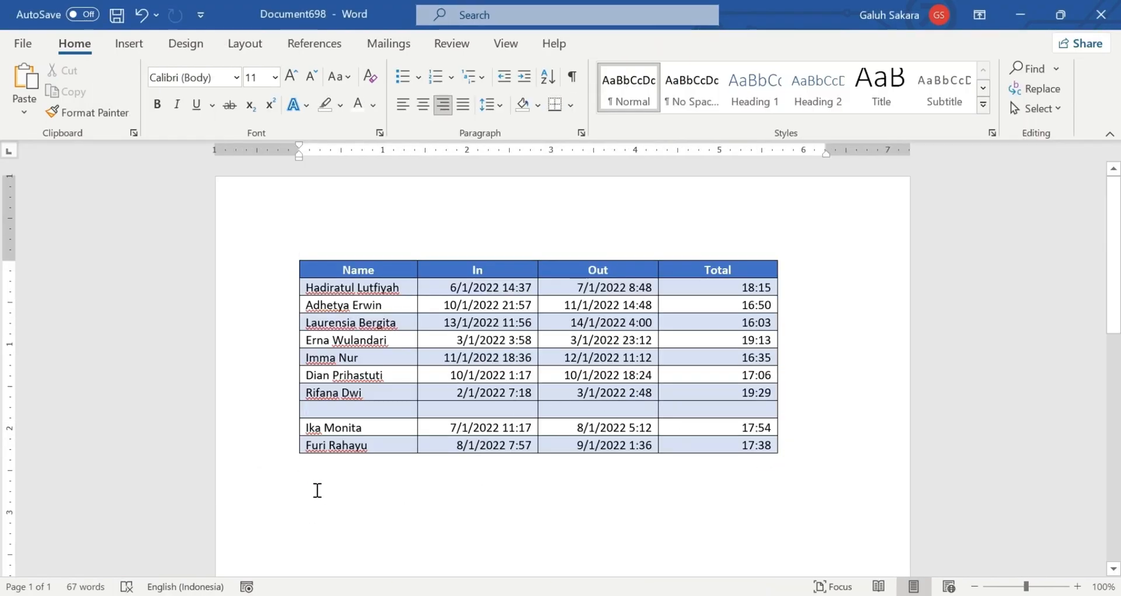
key("ctrl+z")
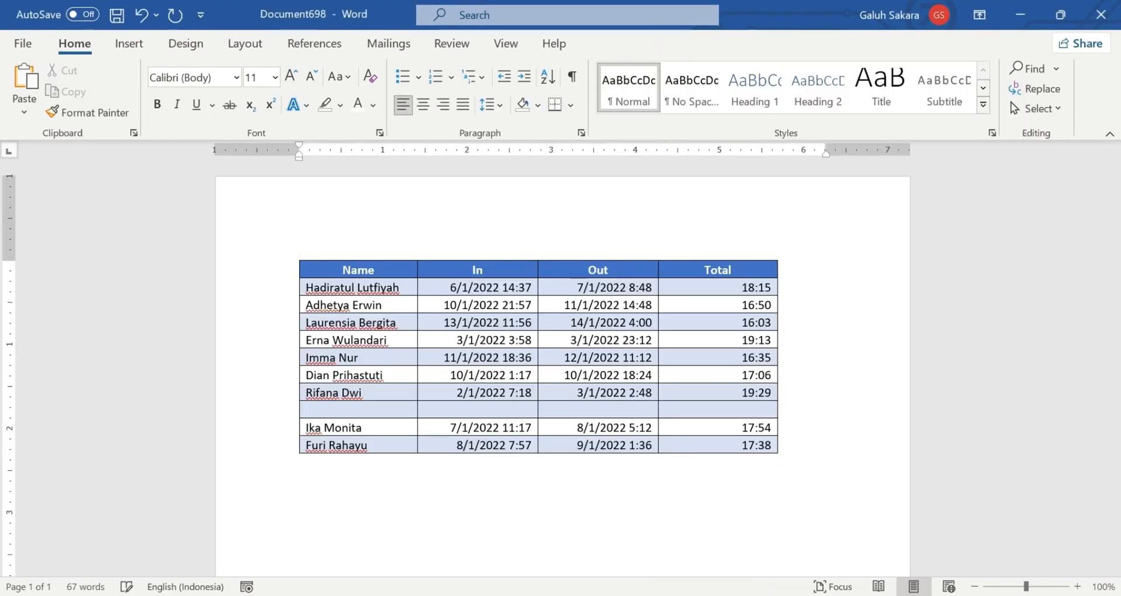
scroll(339, 471, "down", 3)
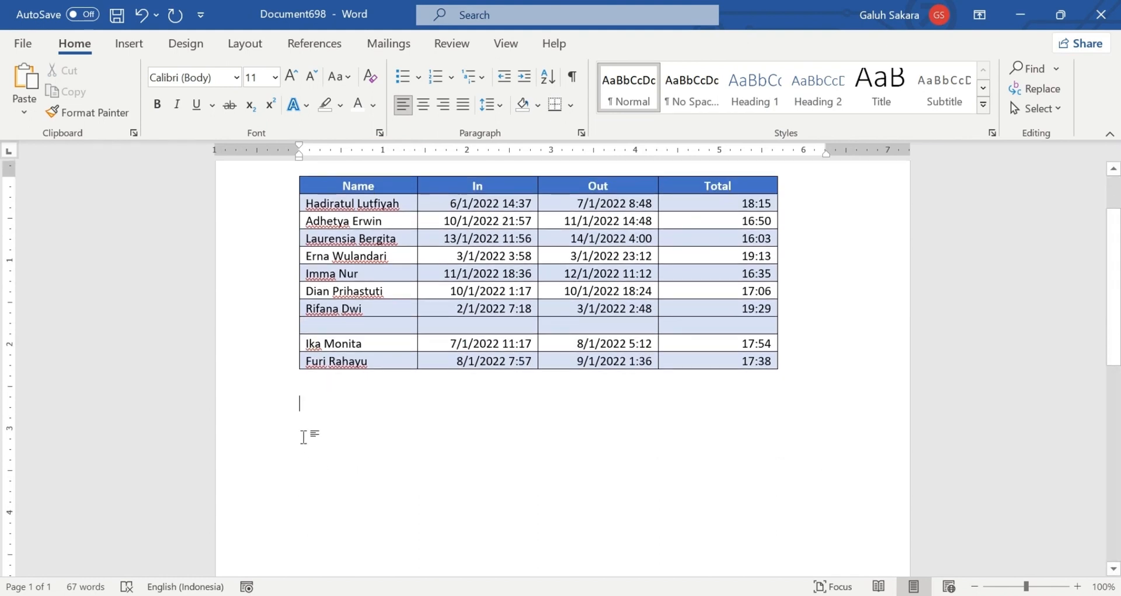
left_click(23, 112)
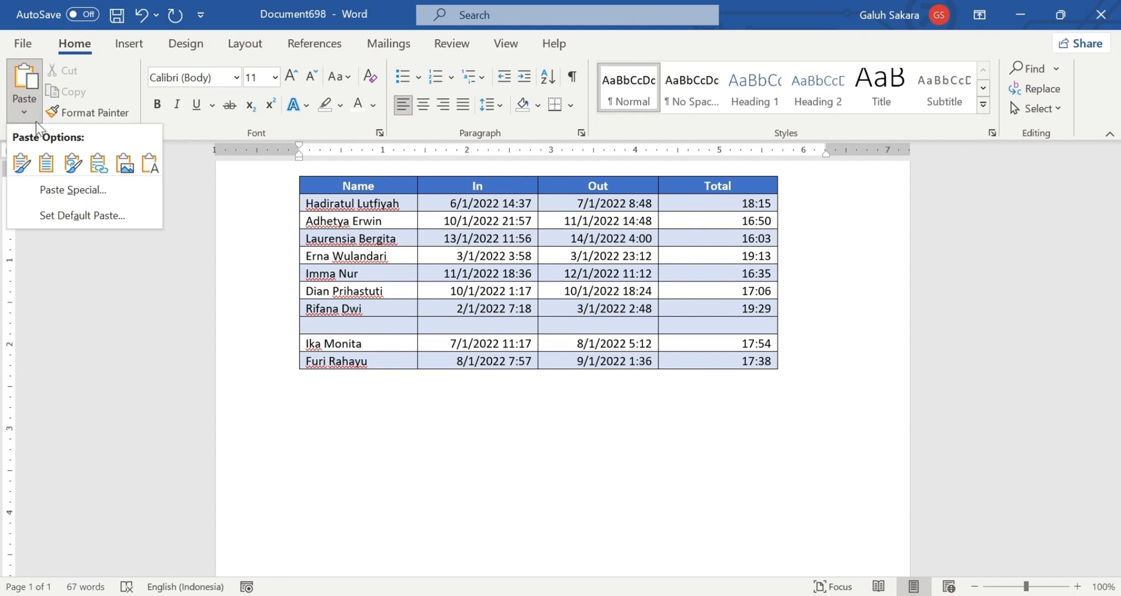
left_click(61, 190)
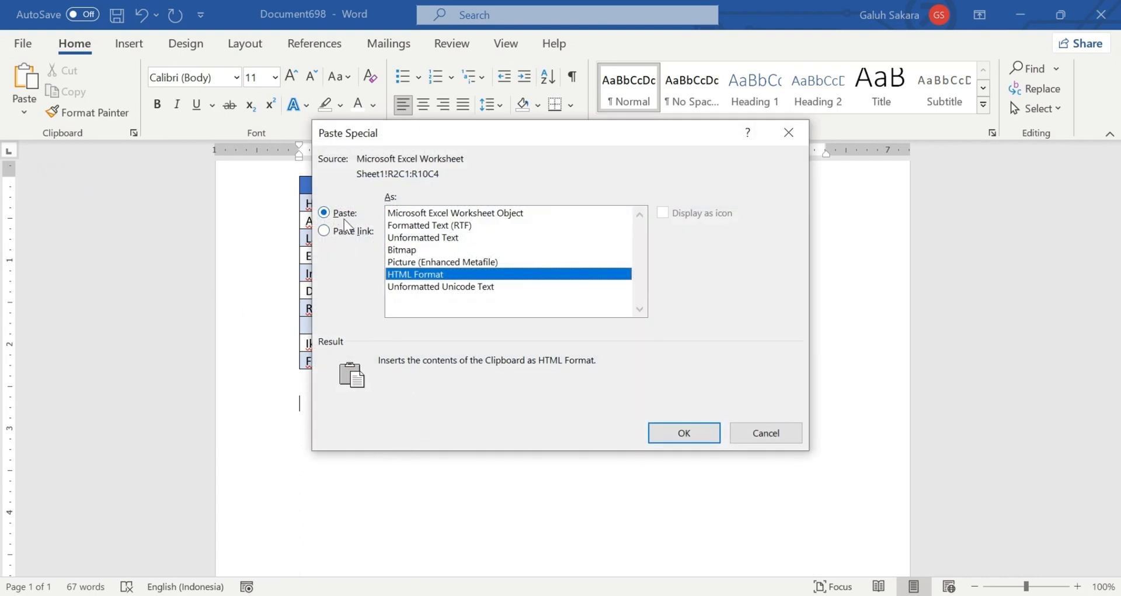
left_click(478, 213)
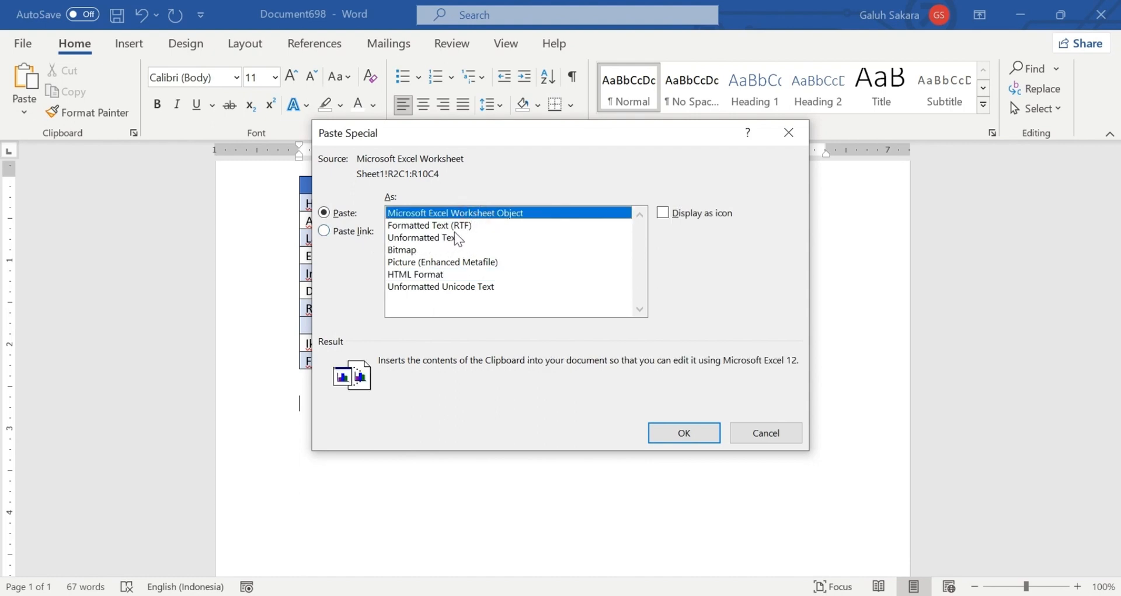
left_click(673, 433)
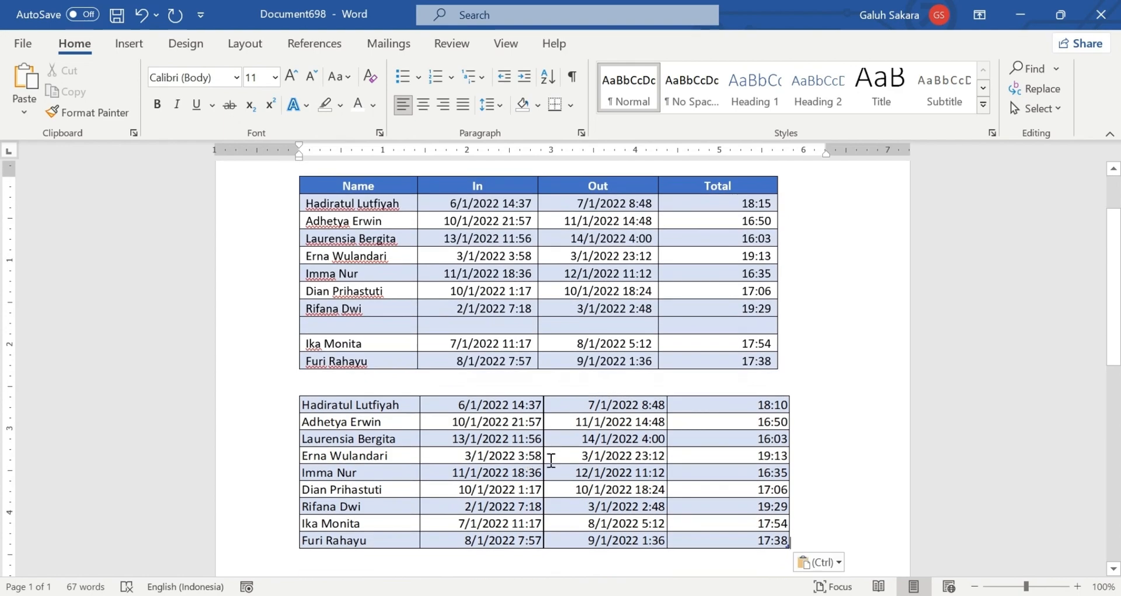
Step: Switch back to the Excel workbook and copy the full table with its headers, range A1:D10
key("alt+Tab")
key("alt+Tab")
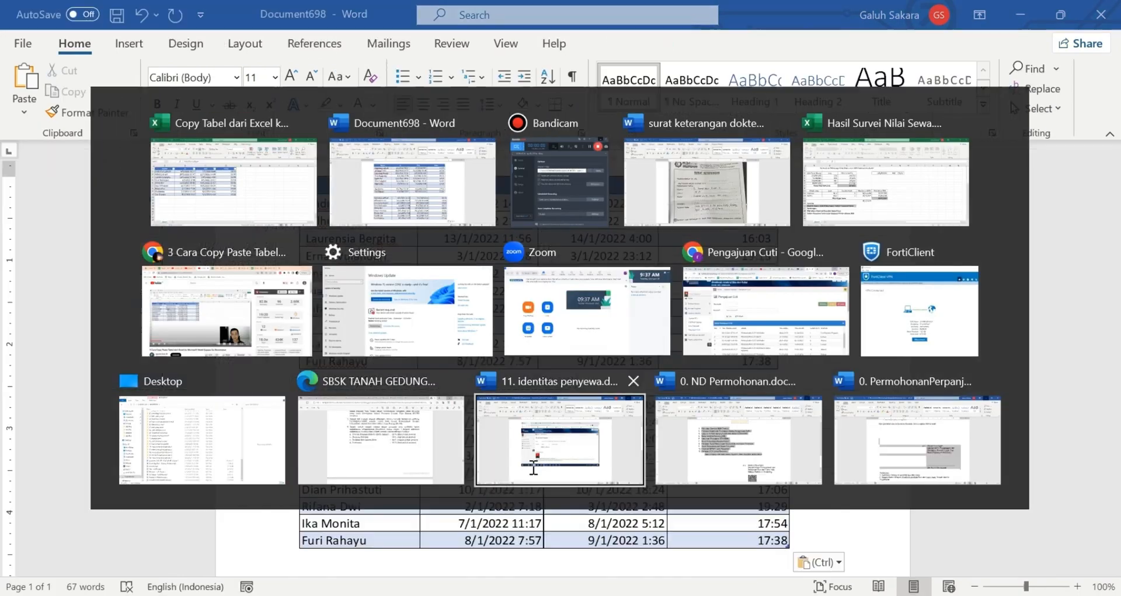
key("alt+Tab")
left_click_drag(88, 204, 506, 380)
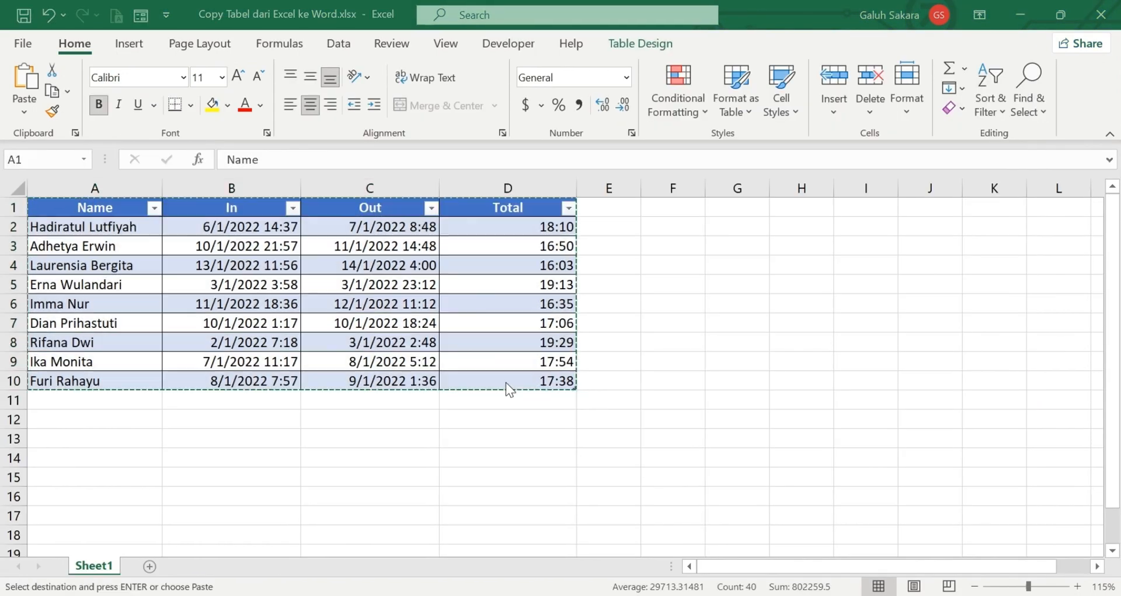
Step: Switch to the Word document and paste the copied table on a new line below the second table as a Microsoft Excel Worksheet Object using Paste Special
key("alt+Tab")
scroll(818, 514, "down", 2)
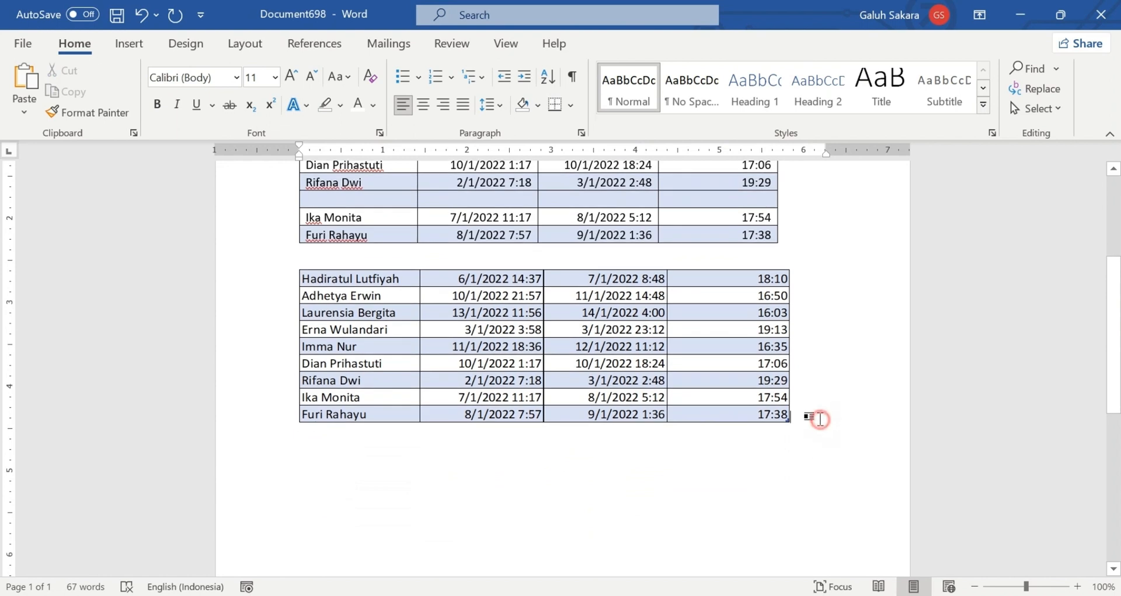
key("Return")
left_click(32, 120)
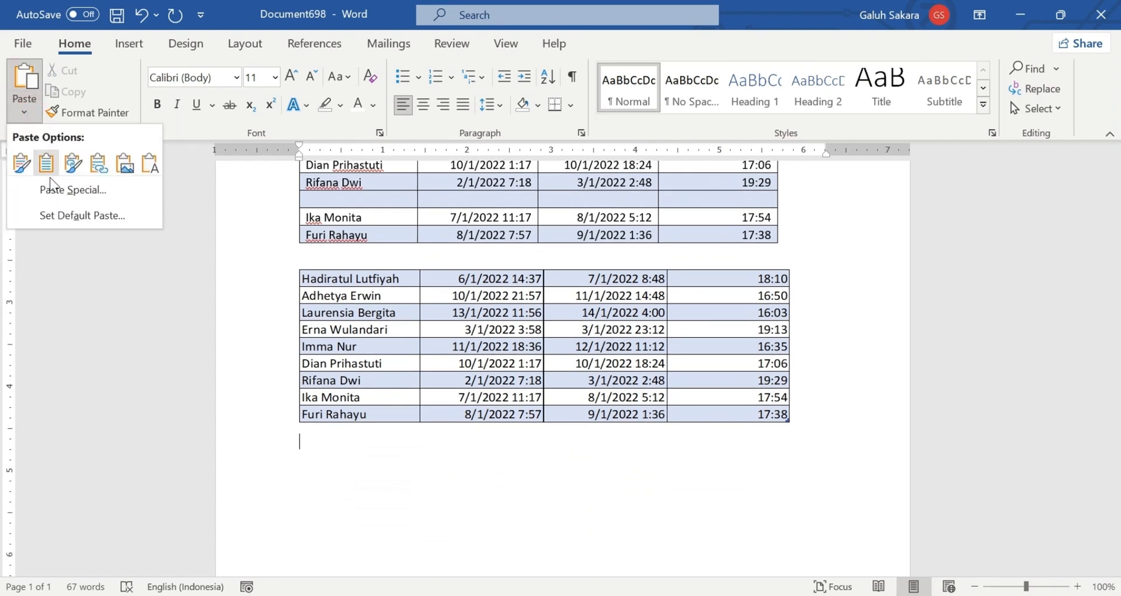
left_click(68, 189)
left_click(402, 214)
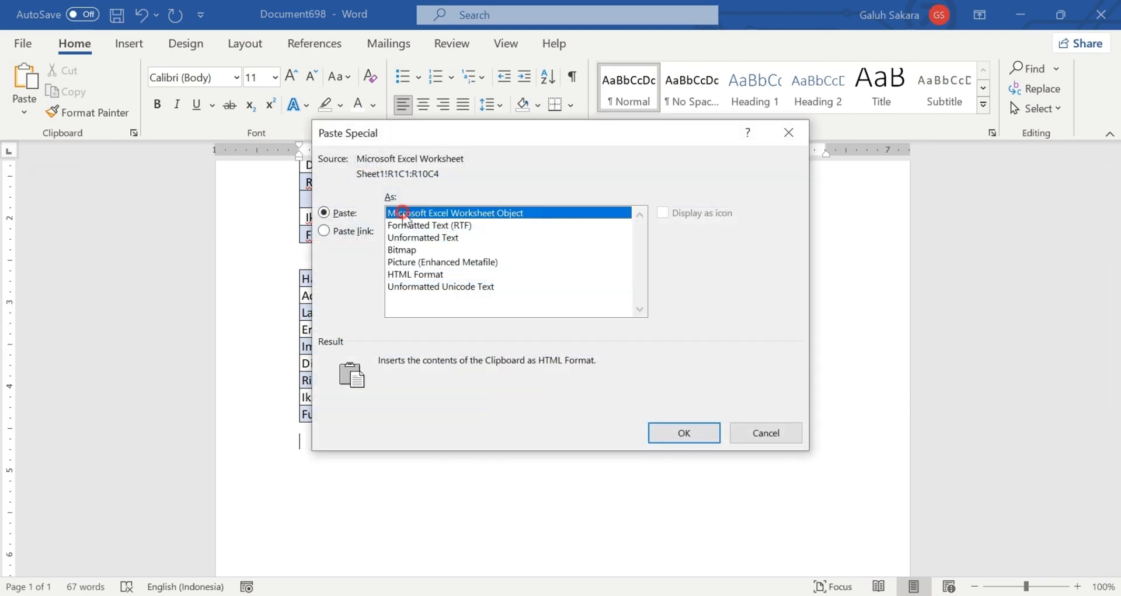
left_click(687, 436)
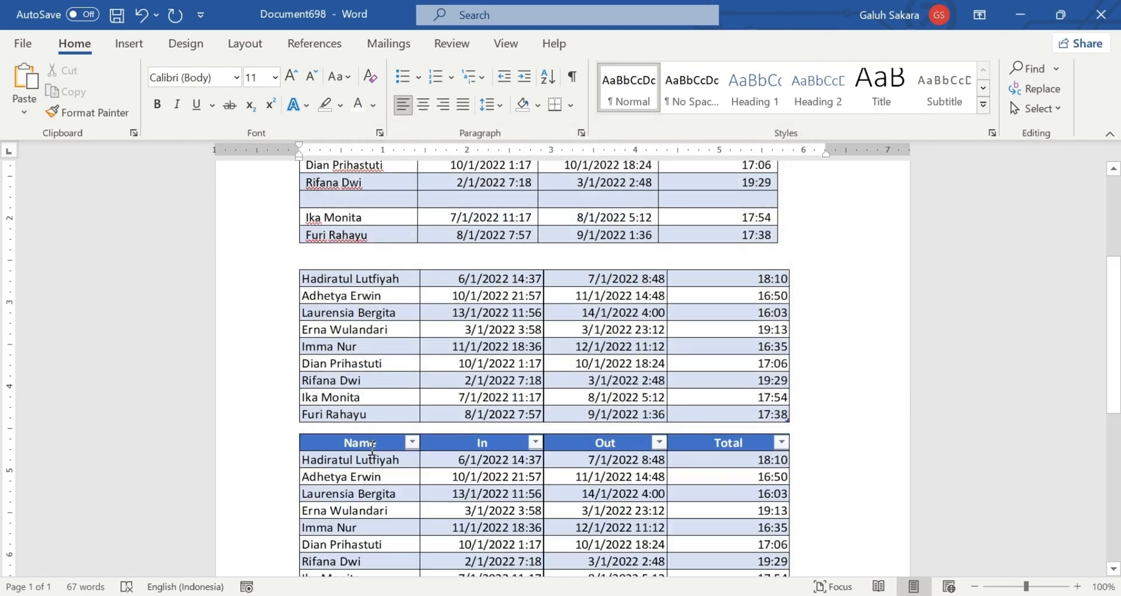
scroll(372, 449, "down", 3)
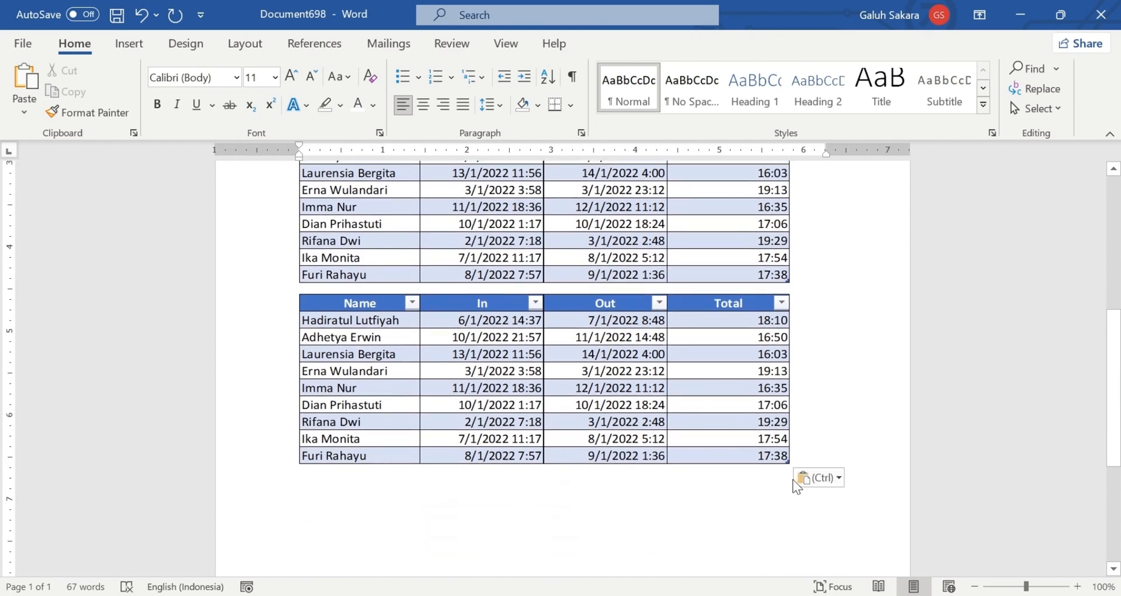
Step: Open the newly pasted worksheet object for editing, examine the Name column's filter options and cell D2's formula, and return to the document
left_click(855, 411)
left_click(626, 331)
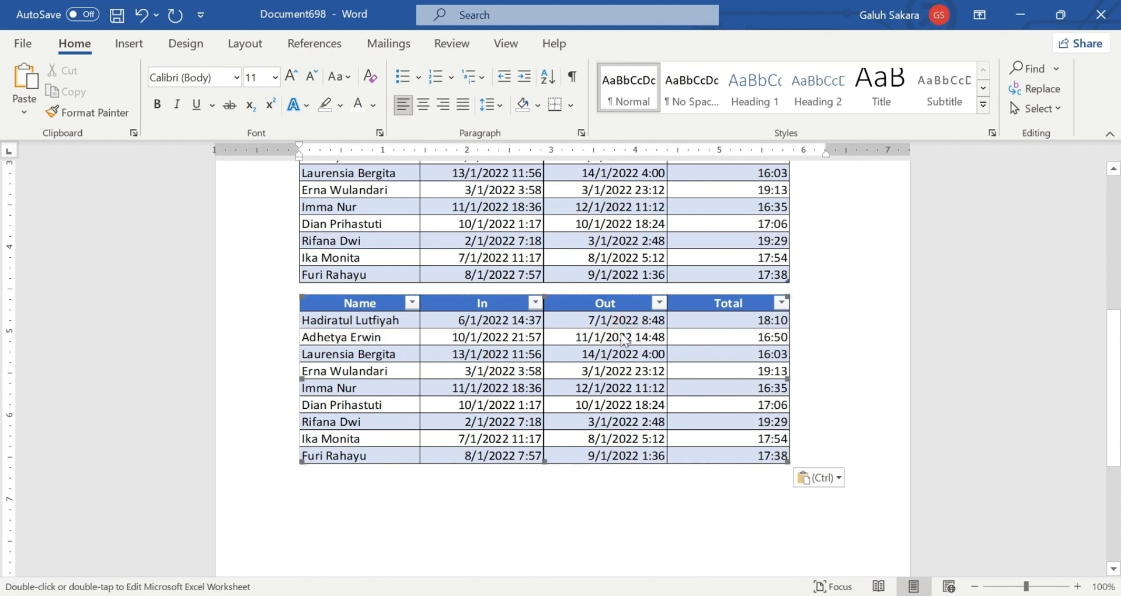
left_click(577, 349)
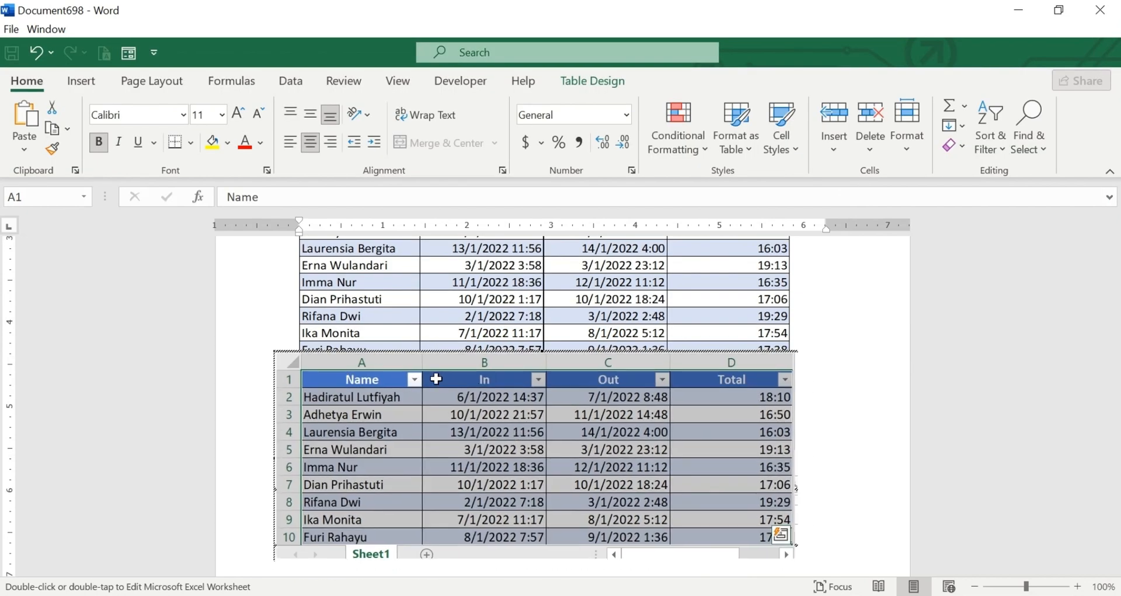
left_click(412, 379)
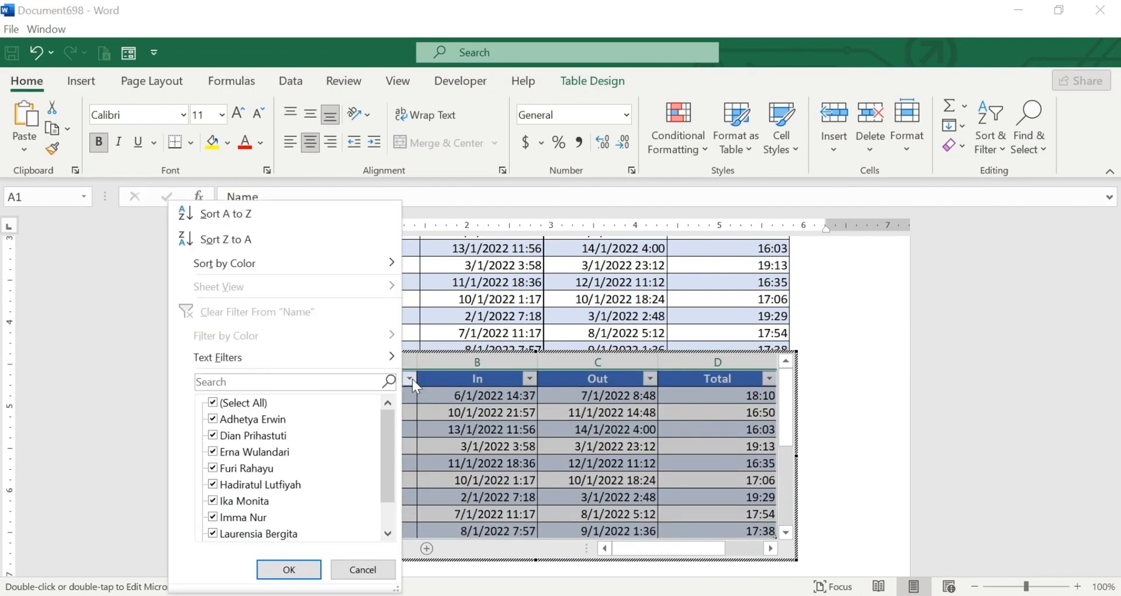
left_click(412, 379)
left_click(412, 379)
left_click(737, 391)
left_click(736, 391)
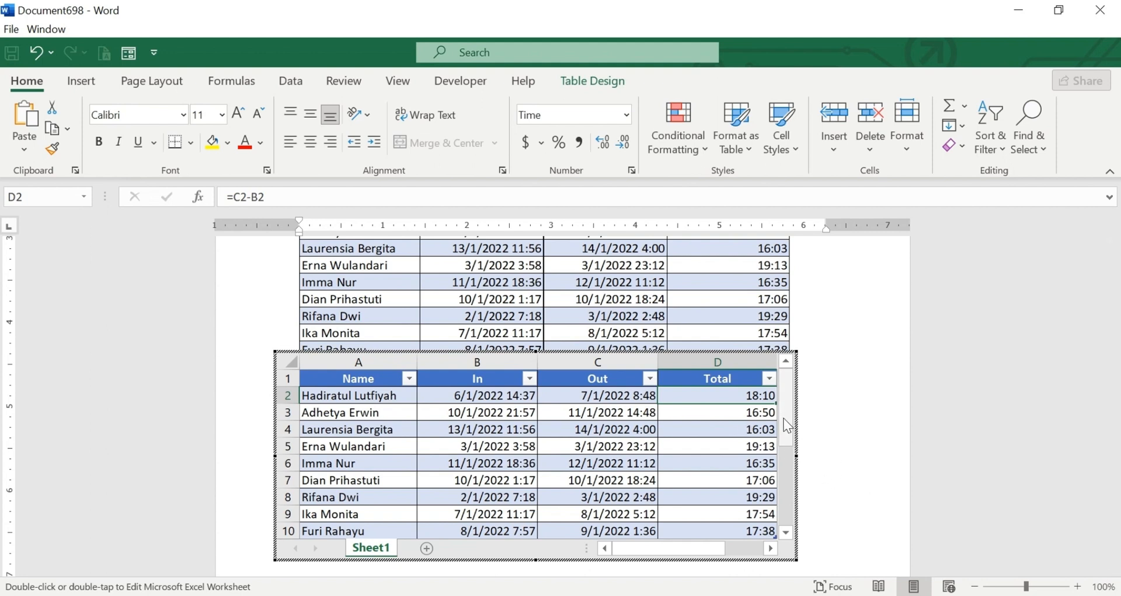
left_click(854, 511)
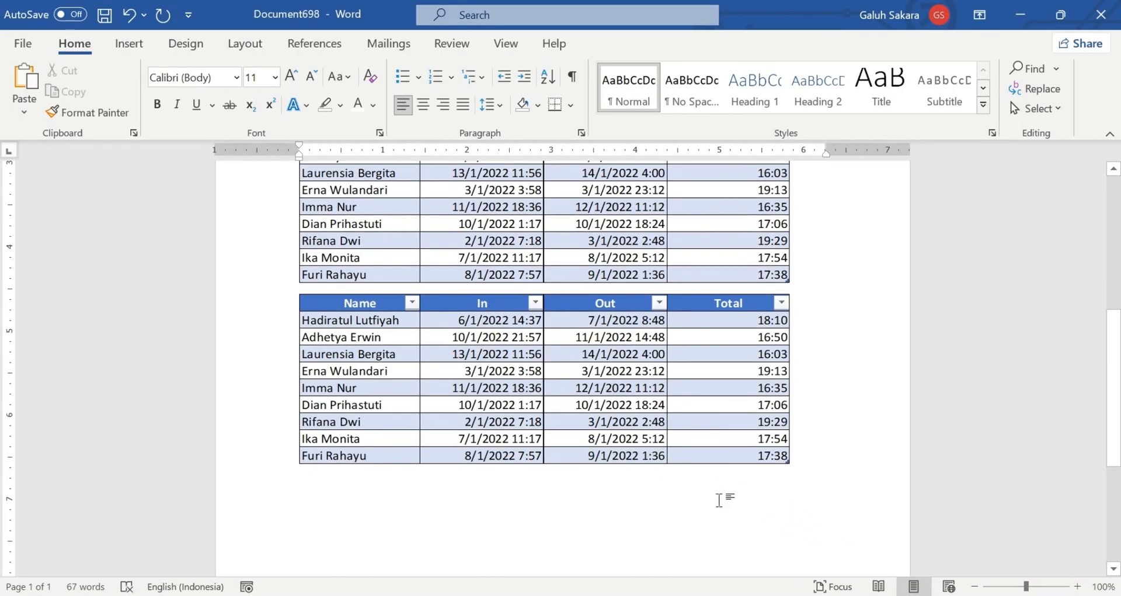
Step: Place the cursor below the last embedded table, switch to the Excel workbook and copy the full table with headers, range A1:D10
scroll(718, 500, "down", 3)
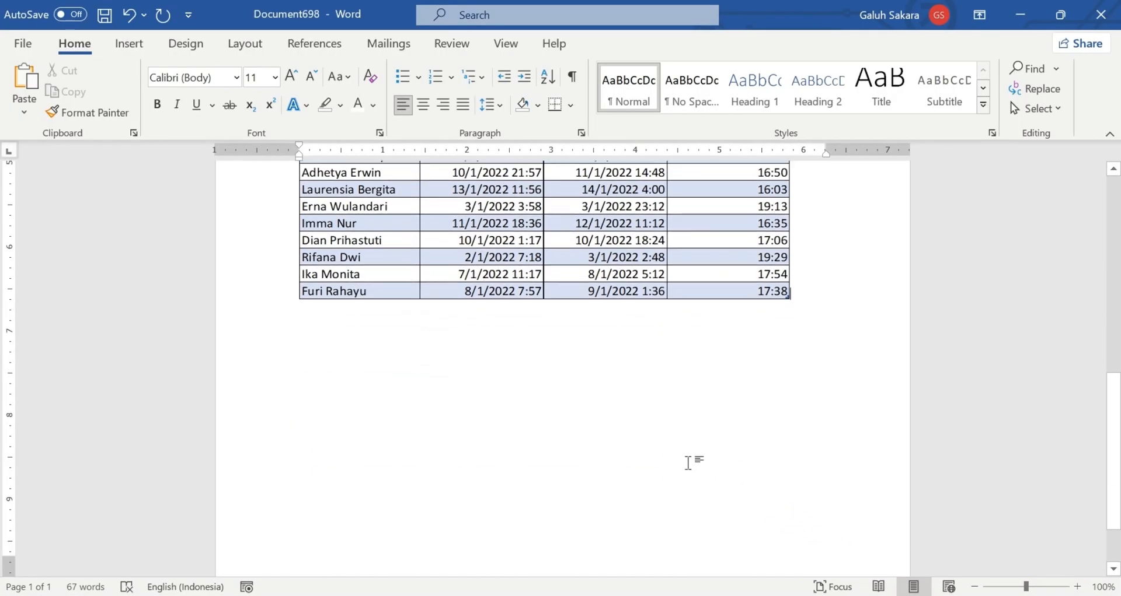
left_click(798, 305)
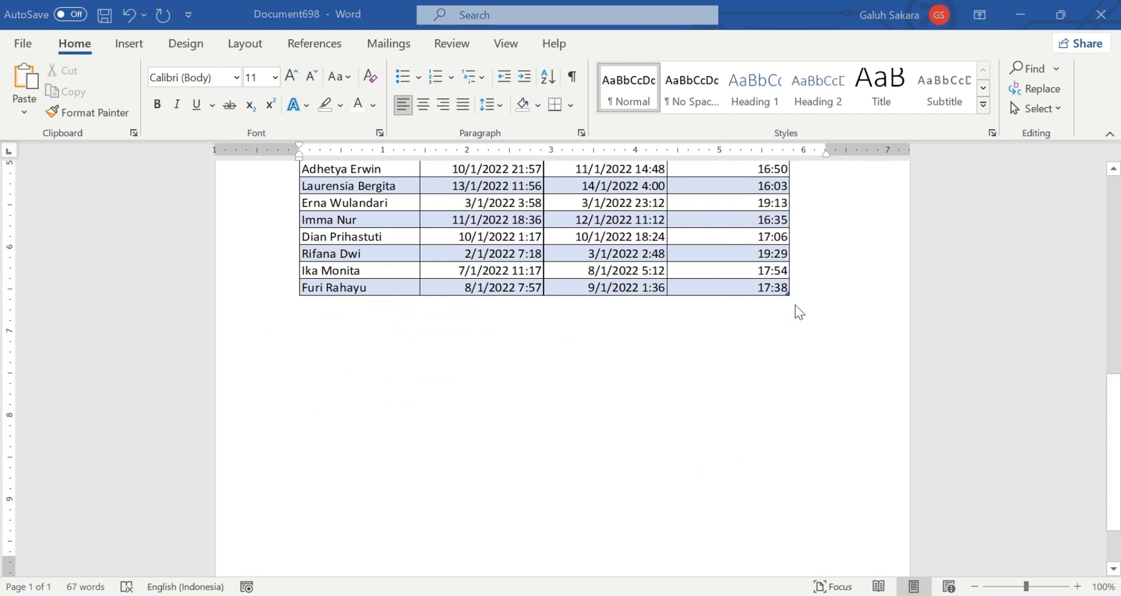
key("alt+Tab")
left_click(209, 446)
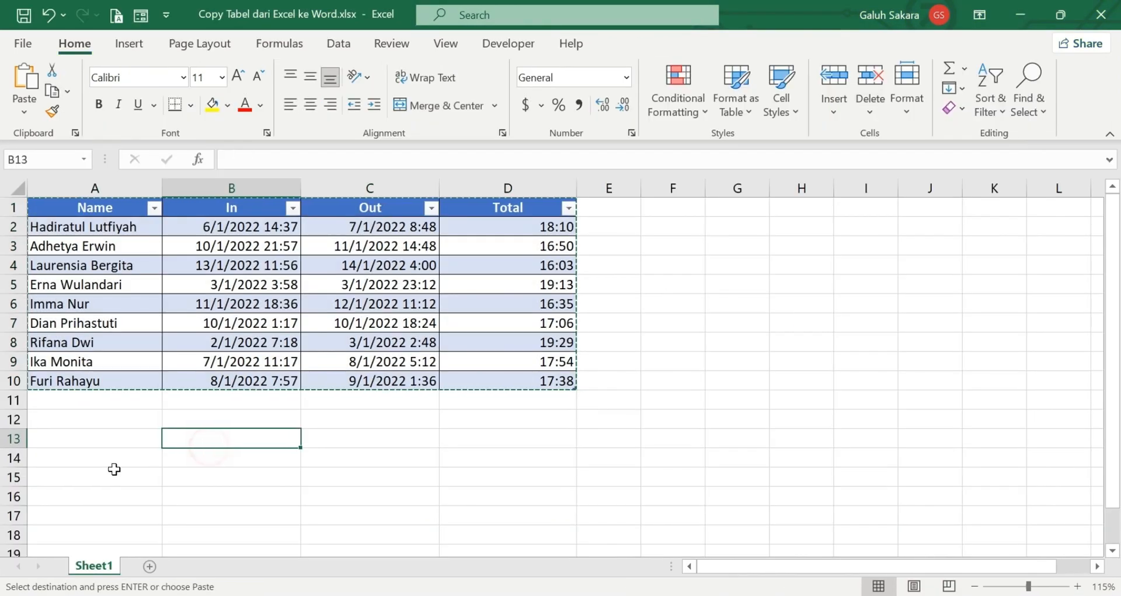
left_click(122, 449)
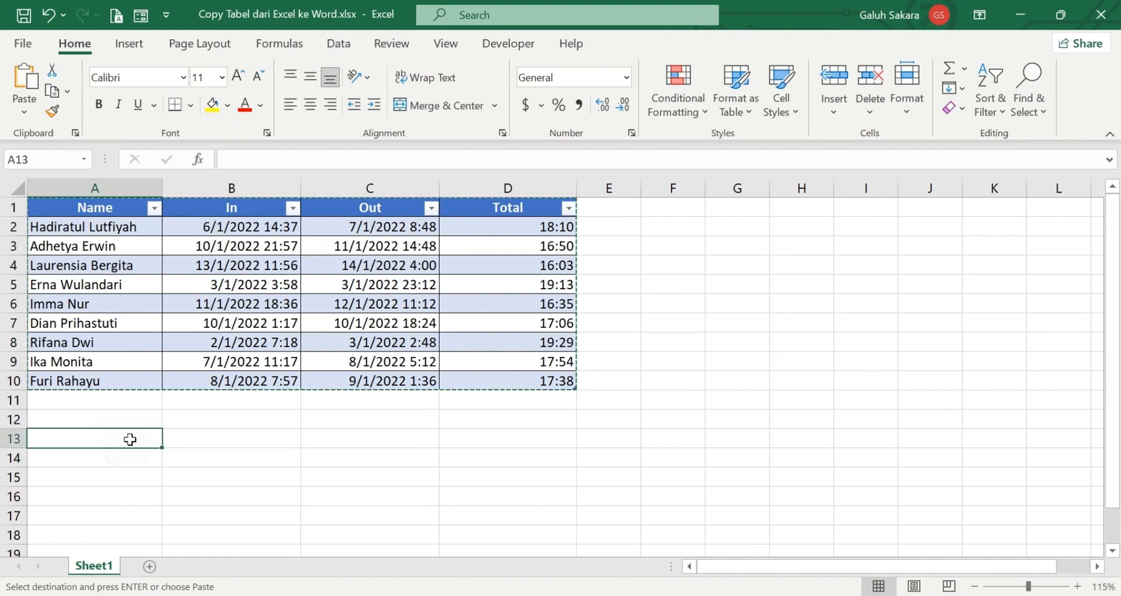
key("Escape")
left_click(180, 416)
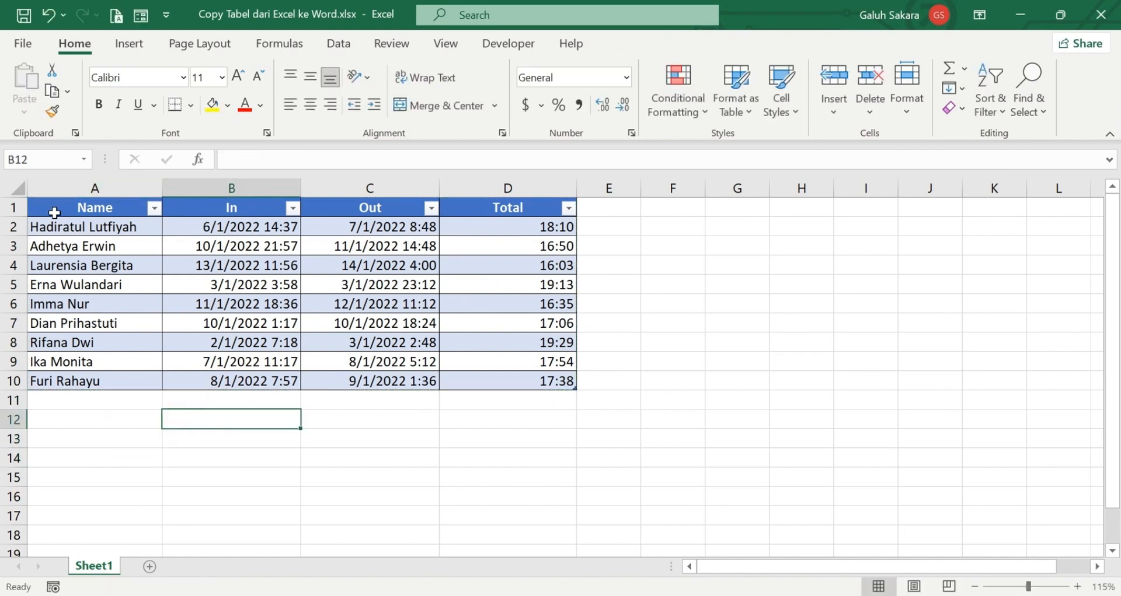
left_click_drag(54, 213, 555, 379)
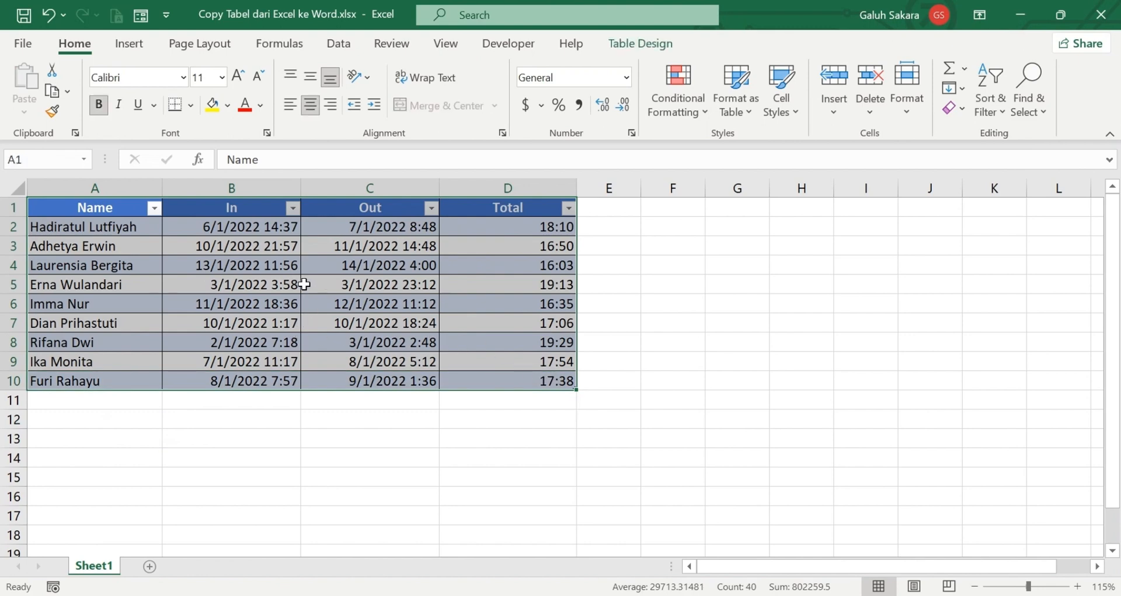
key("ctrl+c")
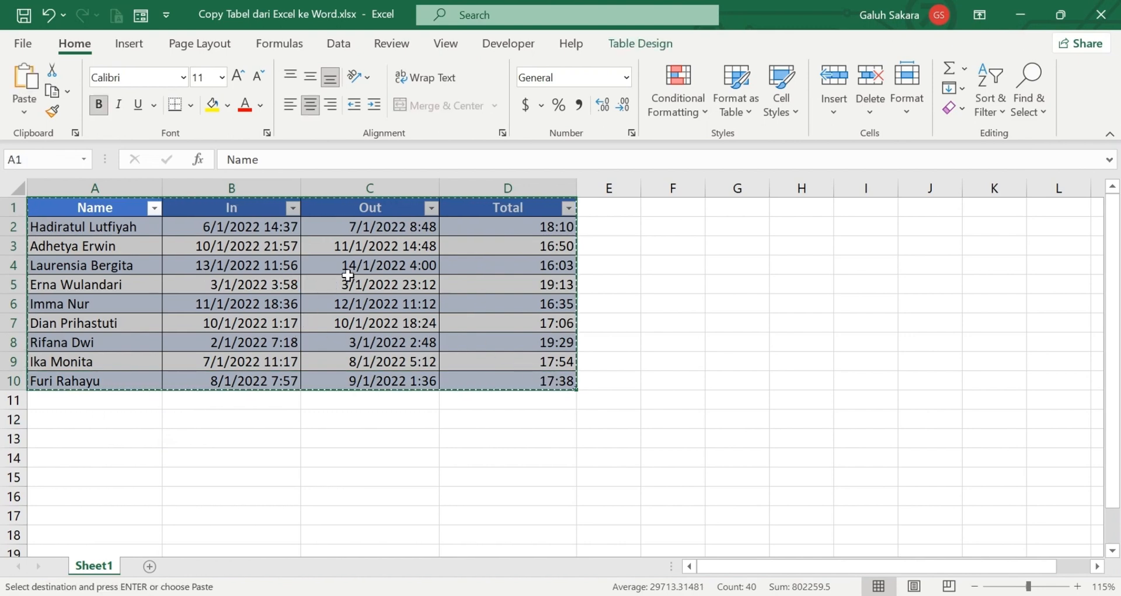
Step: Switch to the Word document and paste the table below the last worksheet object as a Picture (Enhanced Metafile) using Paste Special
key("alt+Tab")
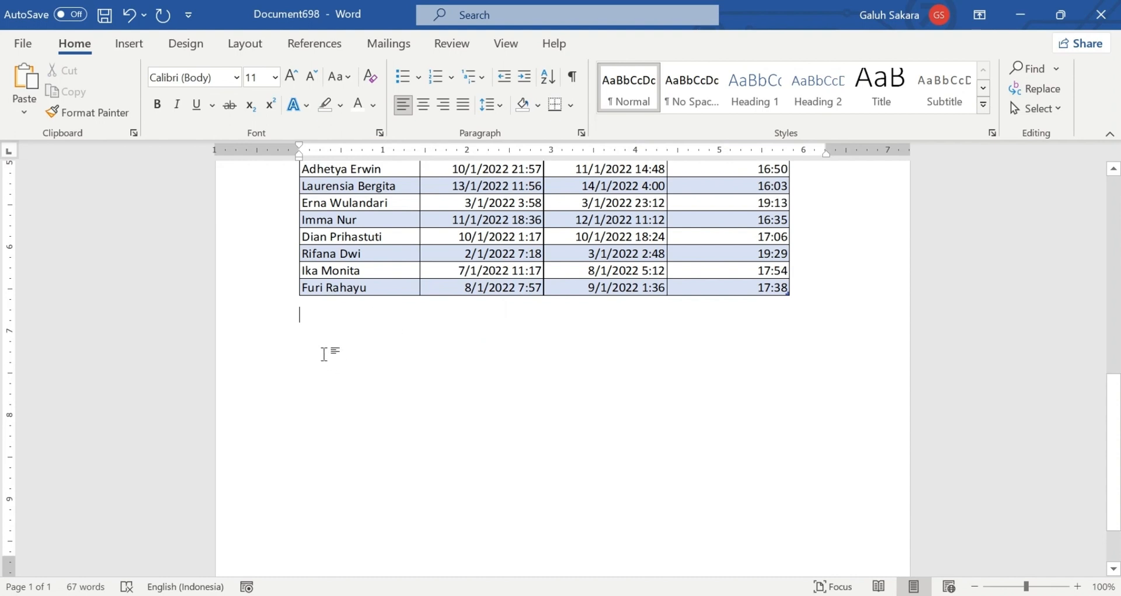
left_click(17, 117)
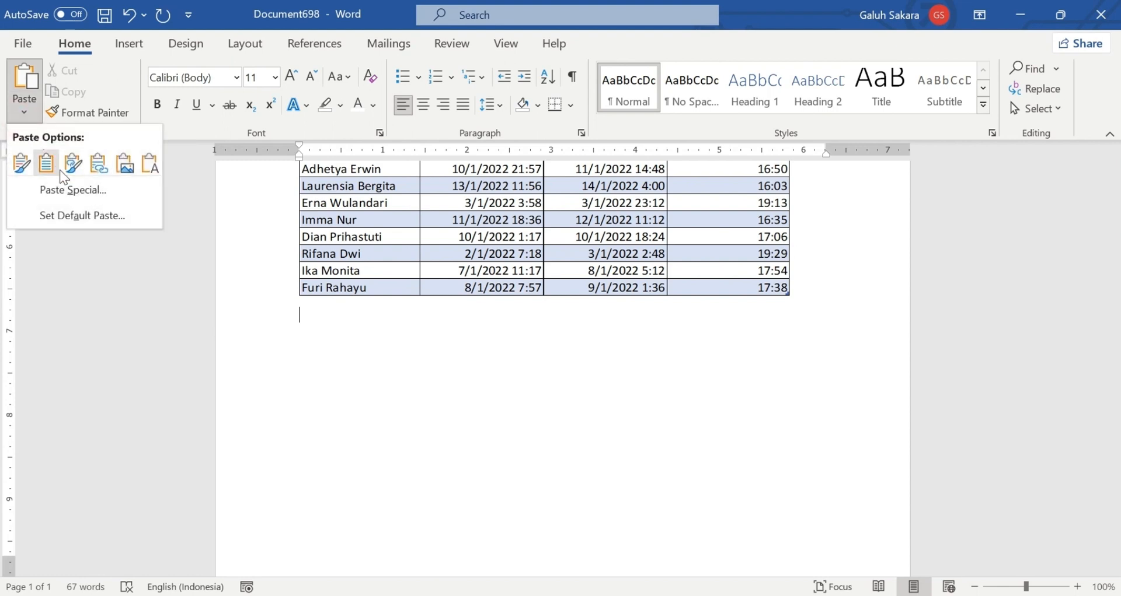
left_click(76, 192)
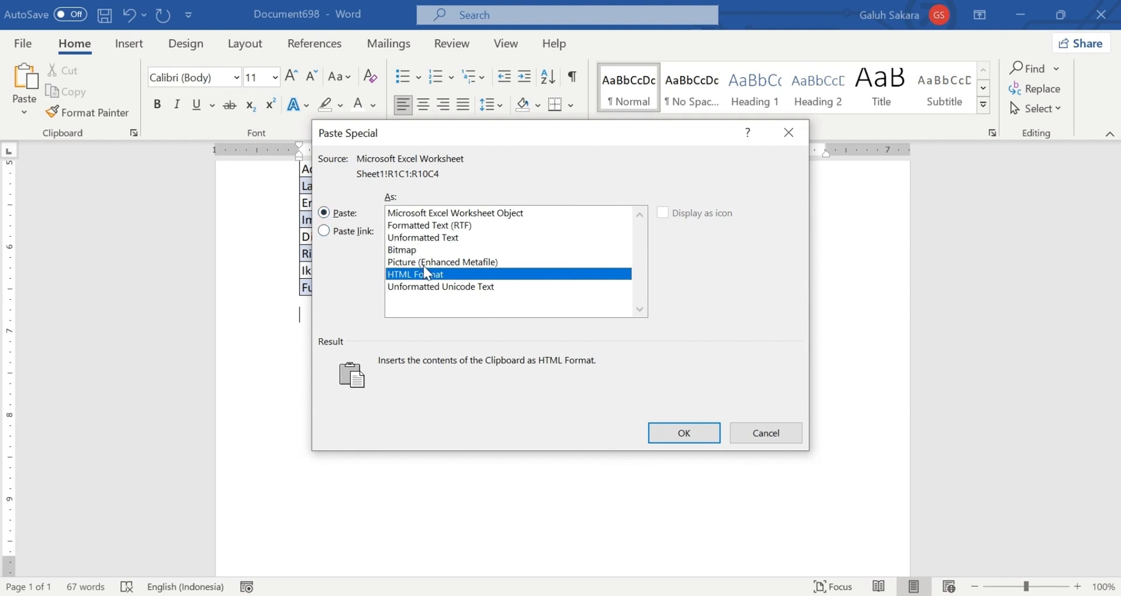
left_click(439, 263)
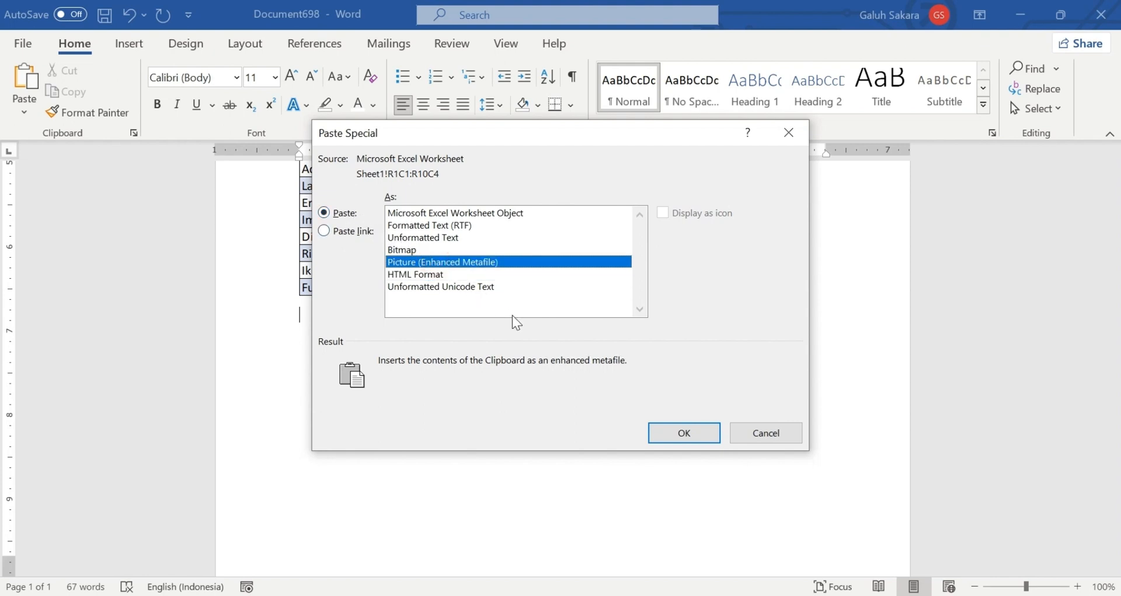
left_click(668, 437)
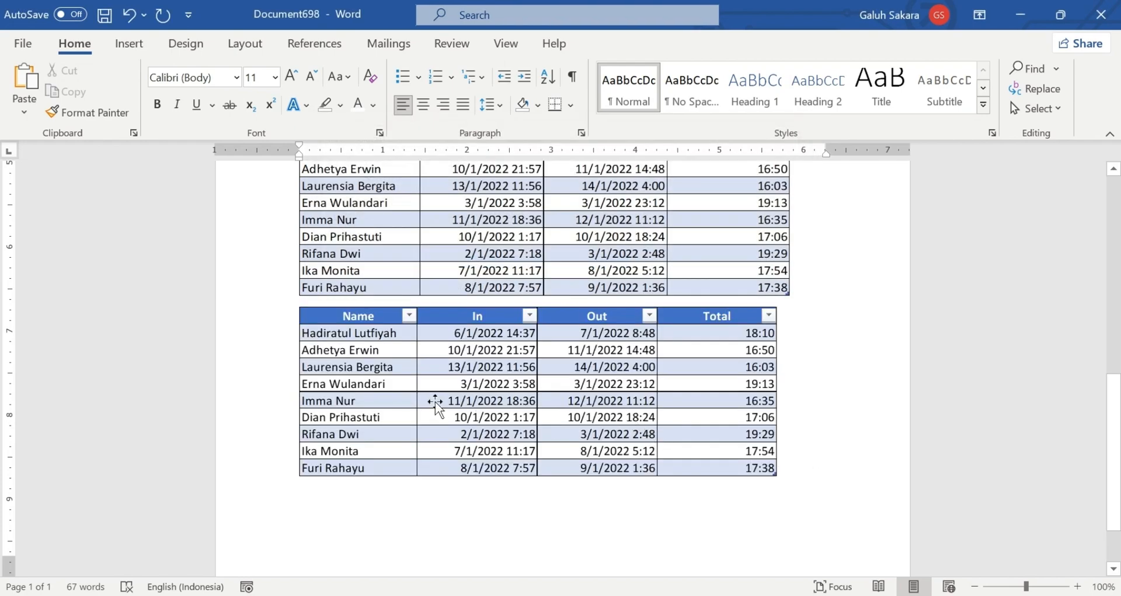
Step: Enlarge the pasted table picture slightly to match the width of the table above it, and leave it deselected
left_click(433, 401)
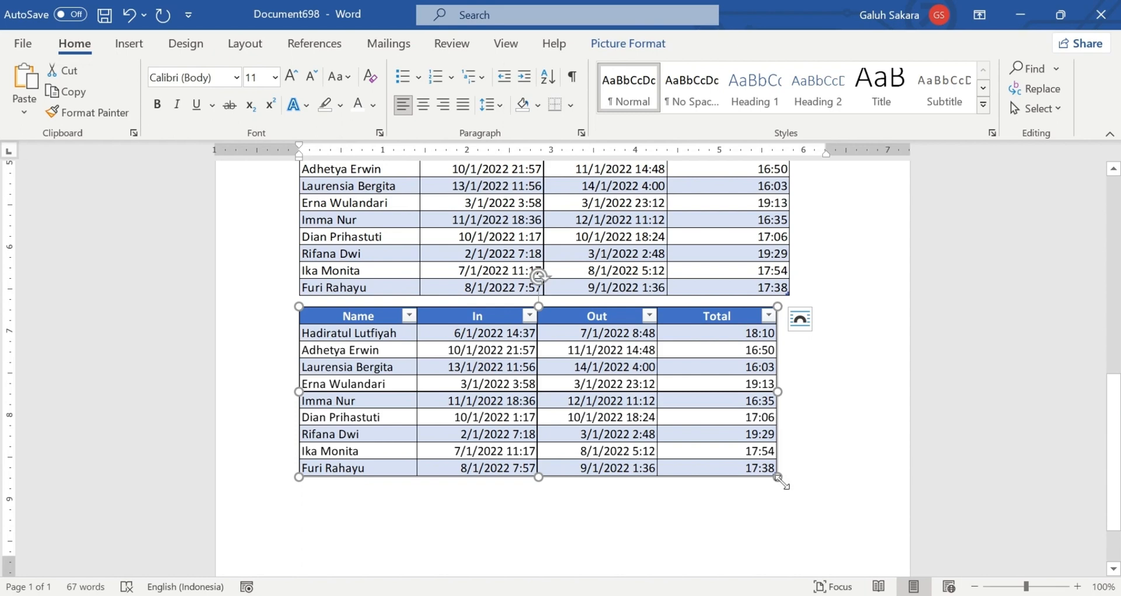
mouse_move(780, 480)
left_mouse_down()
mouse_move(838, 515)
mouse_move(785, 488)
mouse_move(788, 477)
left_mouse_up()
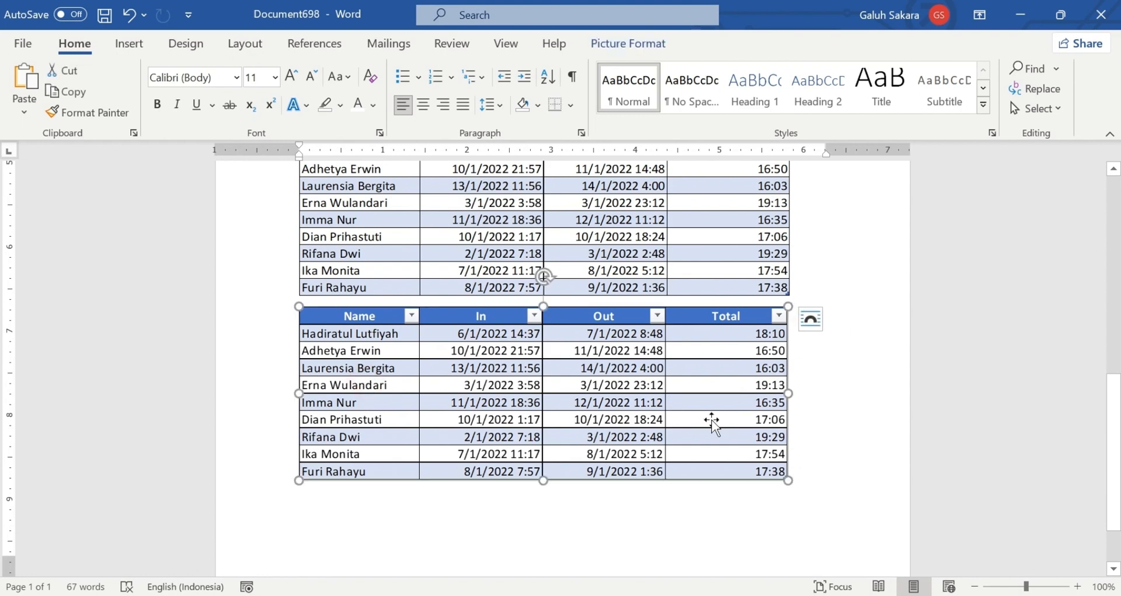
left_click(817, 378)
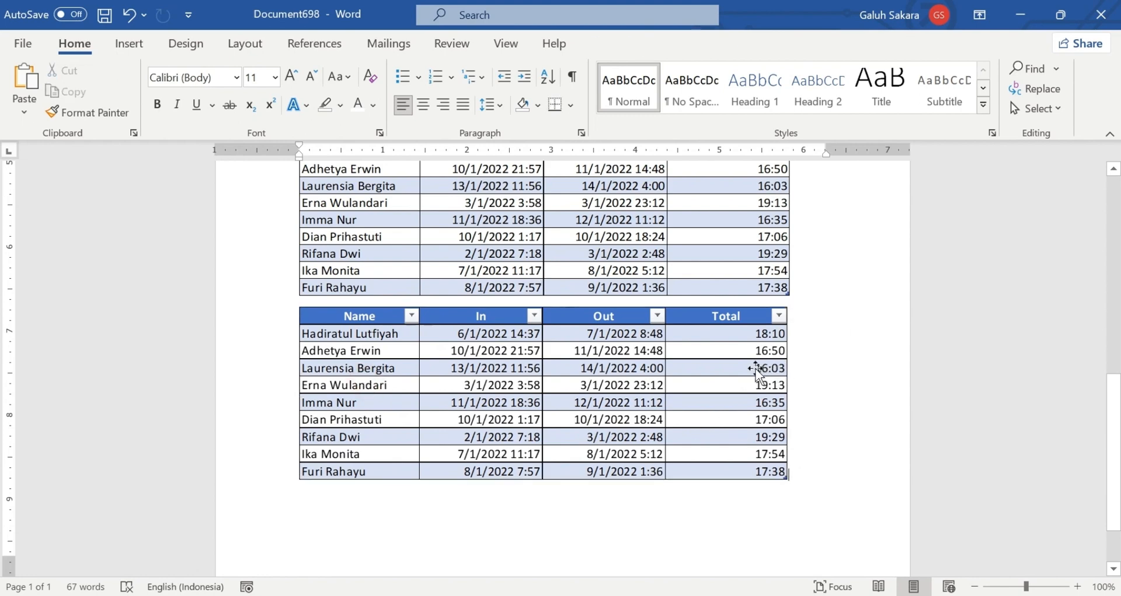
left_click(498, 421)
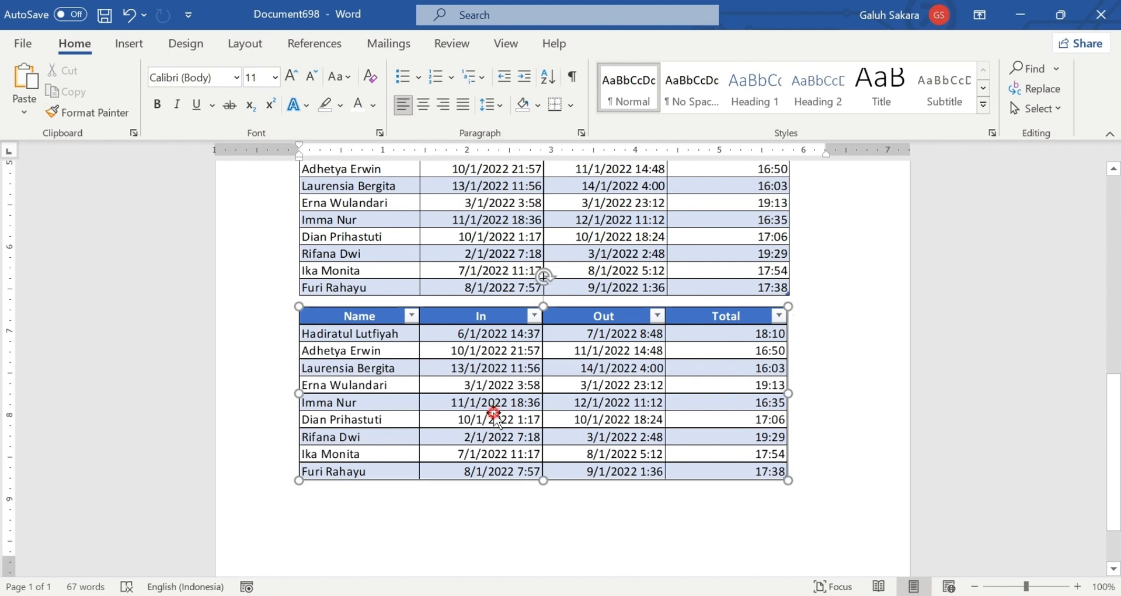
left_click(826, 460)
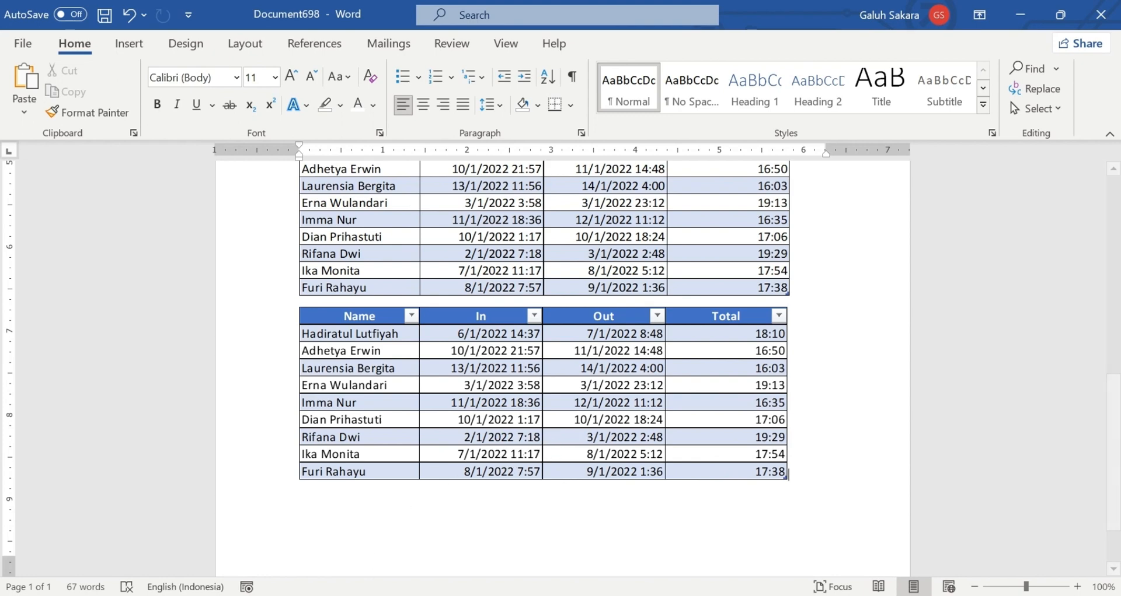
left_click(382, 593)
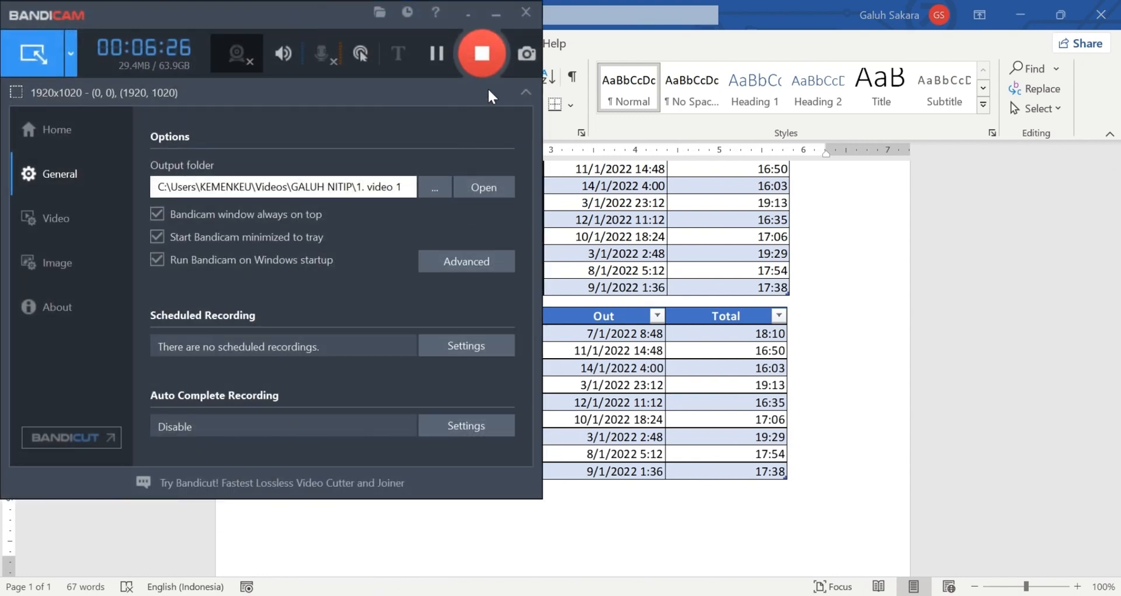
left_click(481, 52)
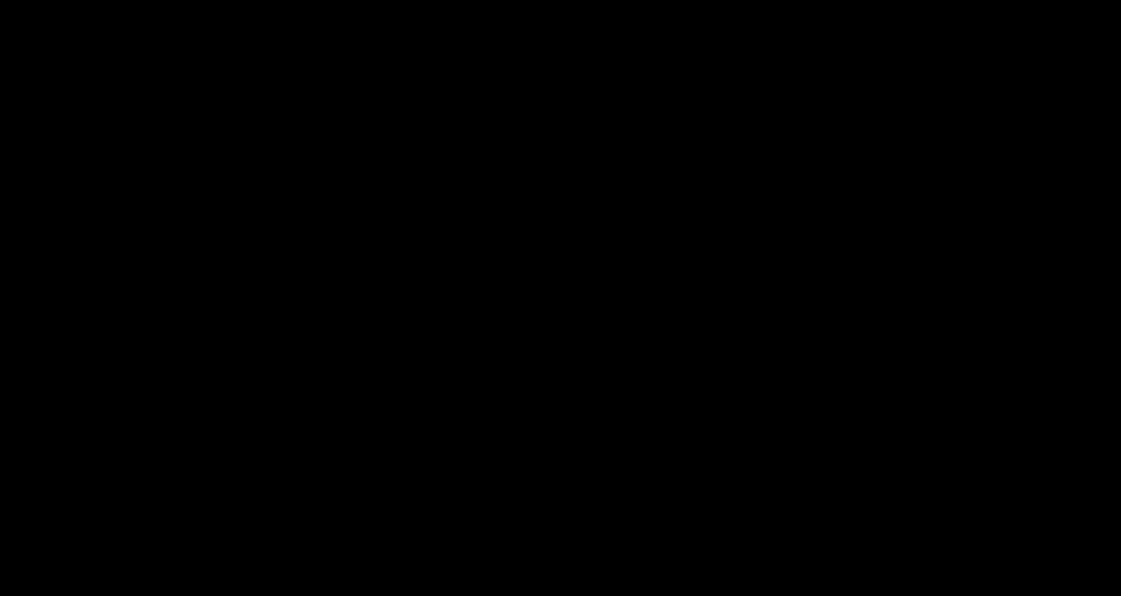